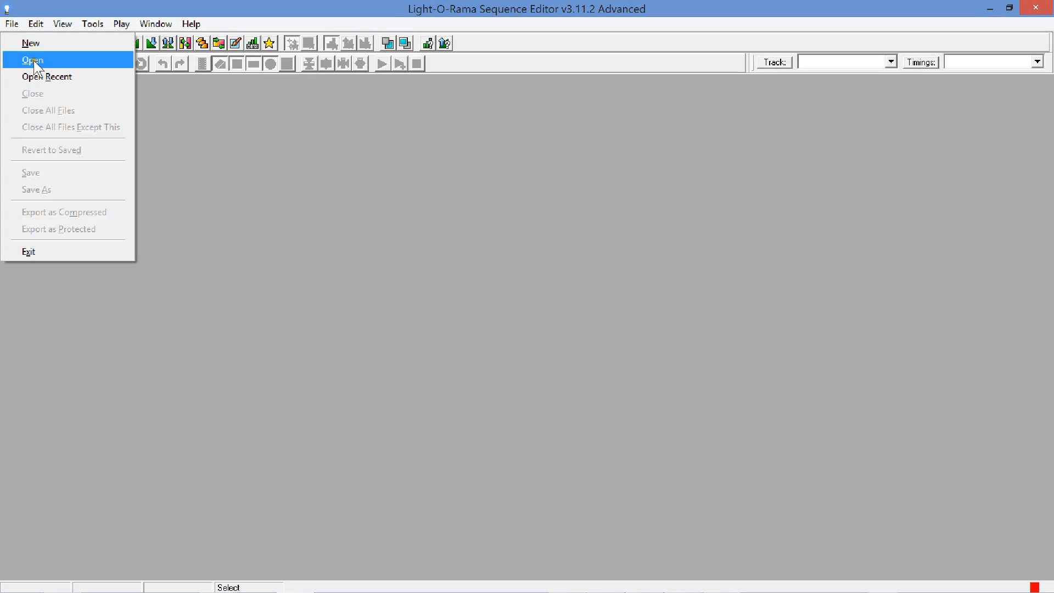
Open the recent sequence STORMS_2013_AW_DominickTheDonkey.lms and look through its channel list down to the last channels.
{"action": "left_click", "coordinate": [70, 75]}
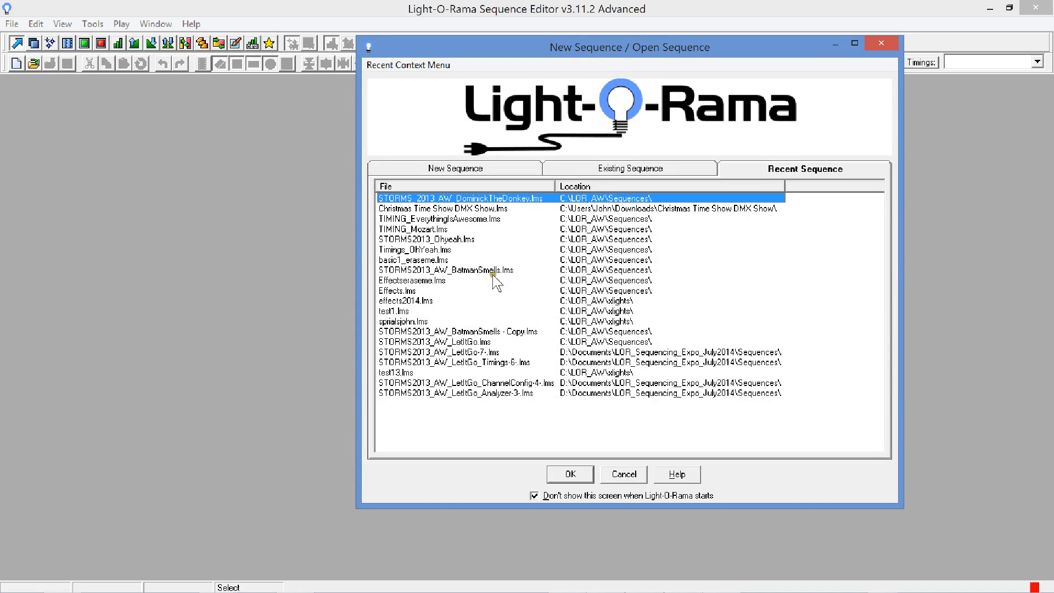
{"action": "left_click", "coordinate": [558, 464]}
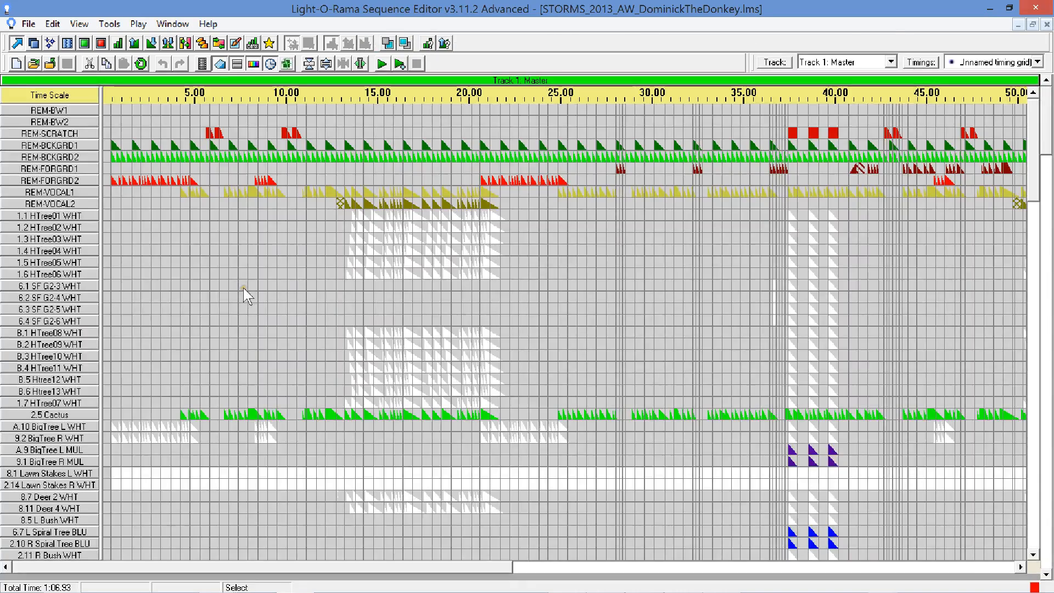
{"action": "scroll", "coordinate": [261, 355], "scroll_direction": "down", "scroll_amount": 5}
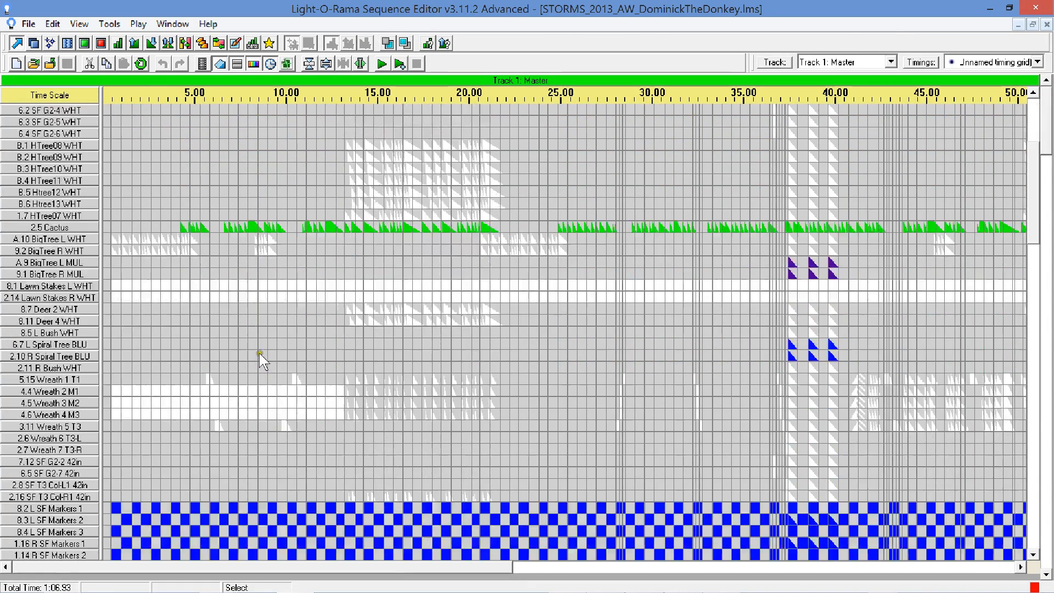
{"action": "scroll", "coordinate": [260, 354], "scroll_direction": "up", "scroll_amount": 2}
{"action": "scroll", "coordinate": [260, 354], "scroll_direction": "up", "scroll_amount": 3}
{"action": "scroll", "coordinate": [259, 353], "scroll_direction": "down", "scroll_amount": 20}
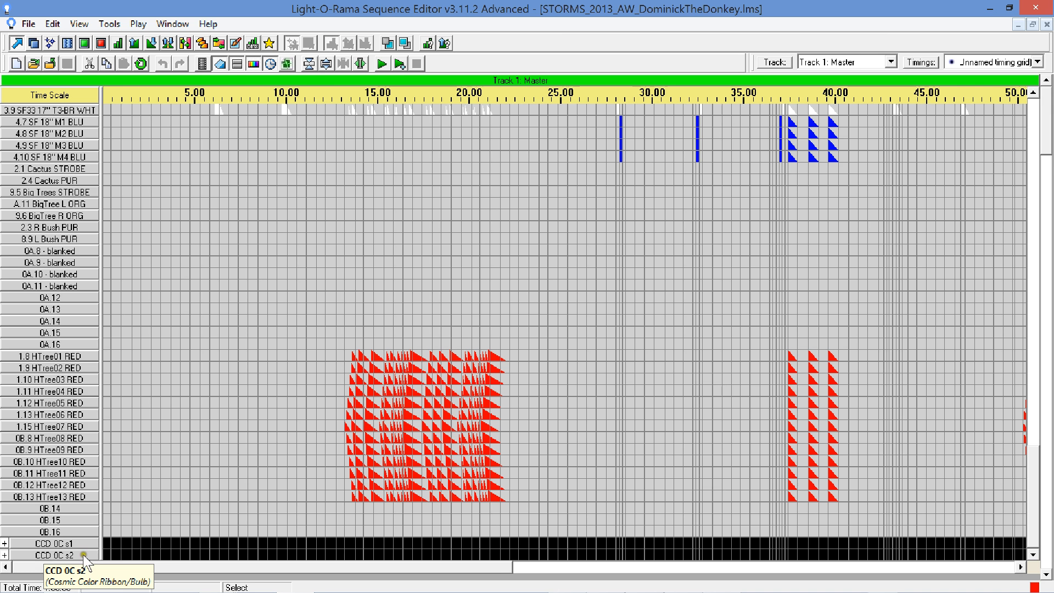
{"action": "right_click", "coordinate": [34, 555]}
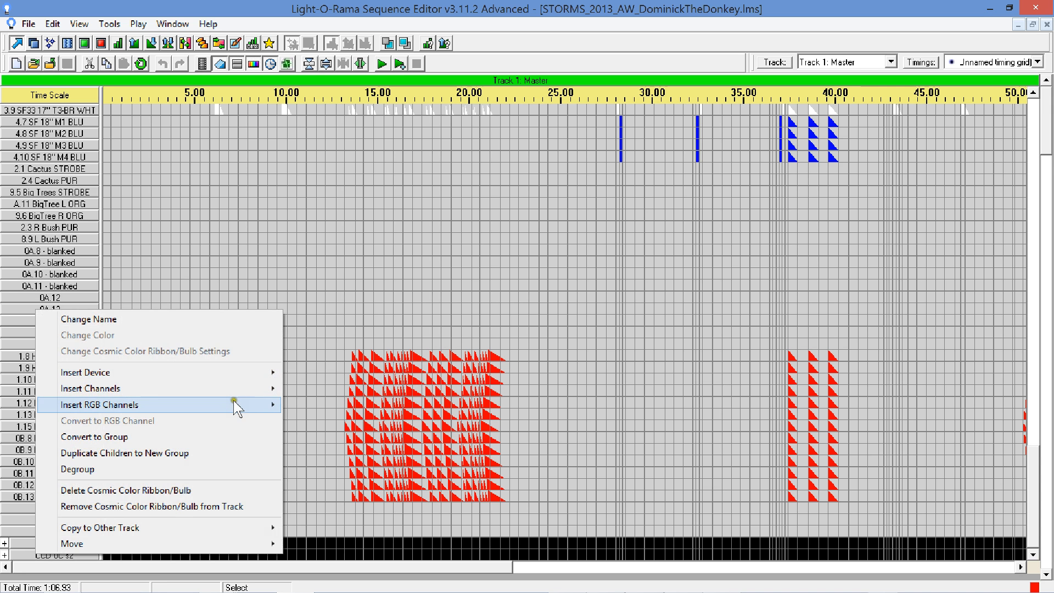
{"action": "mouse_move", "coordinate": [237, 408]}
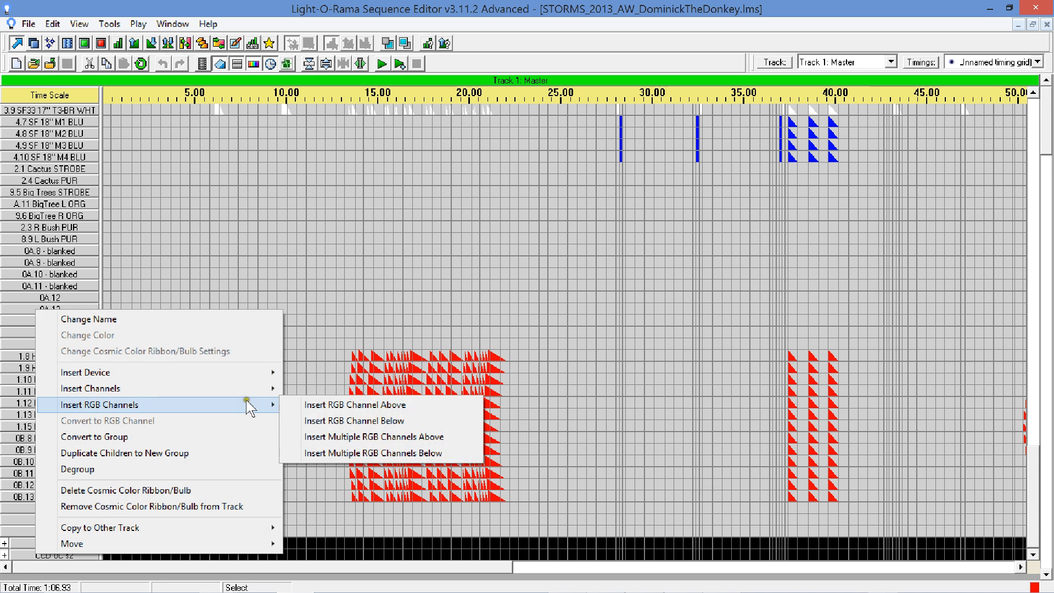
{"action": "left_click", "coordinate": [358, 454]}
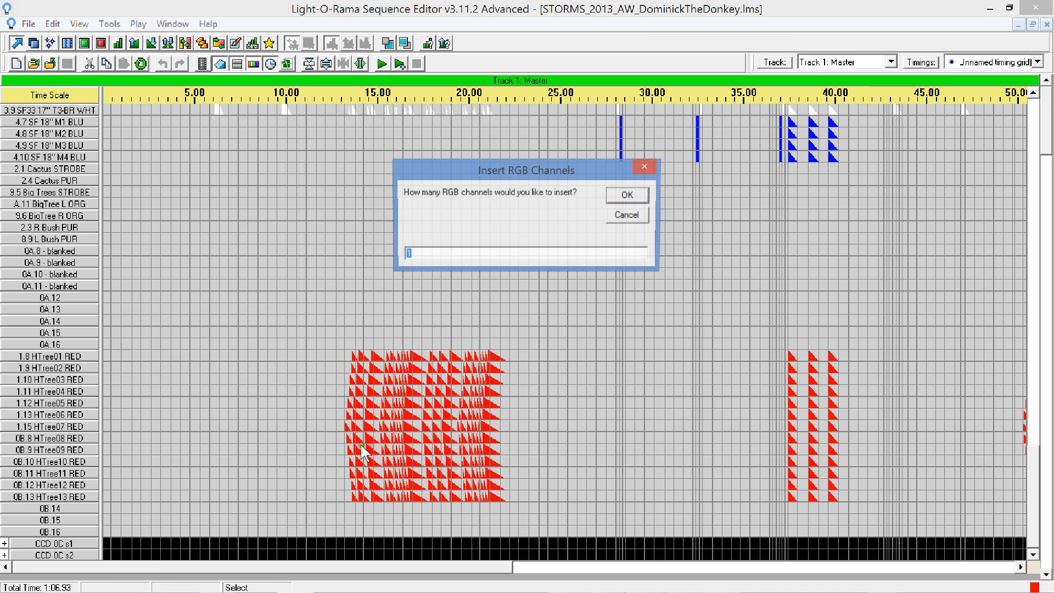
{"action": "left_click", "coordinate": [626, 214]}
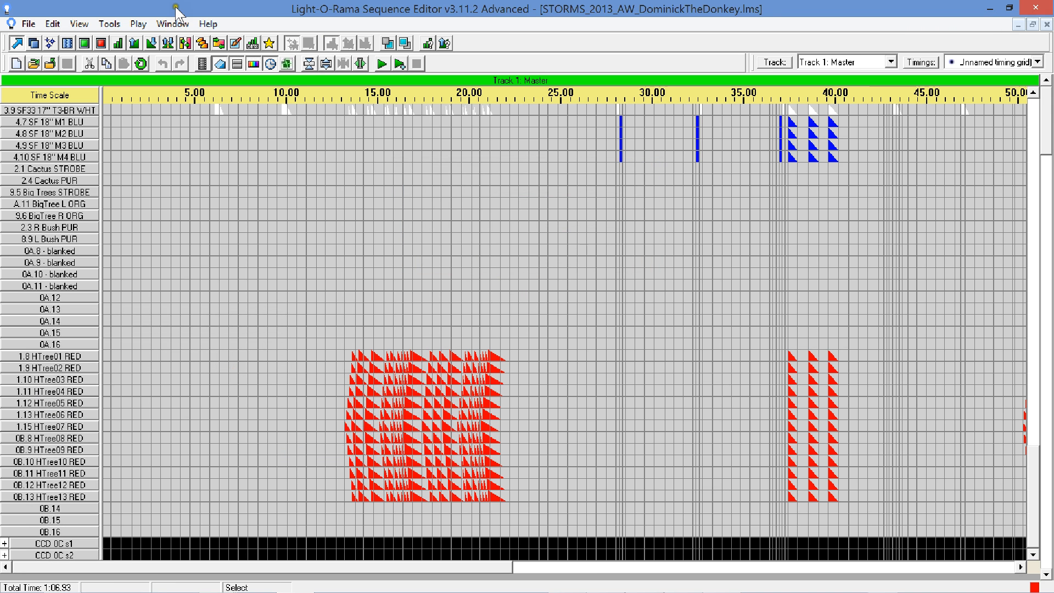
Export the sequence's channel configuration to the Sequences folder as starter2013 and close the sequence.
{"action": "left_click", "coordinate": [27, 24]}
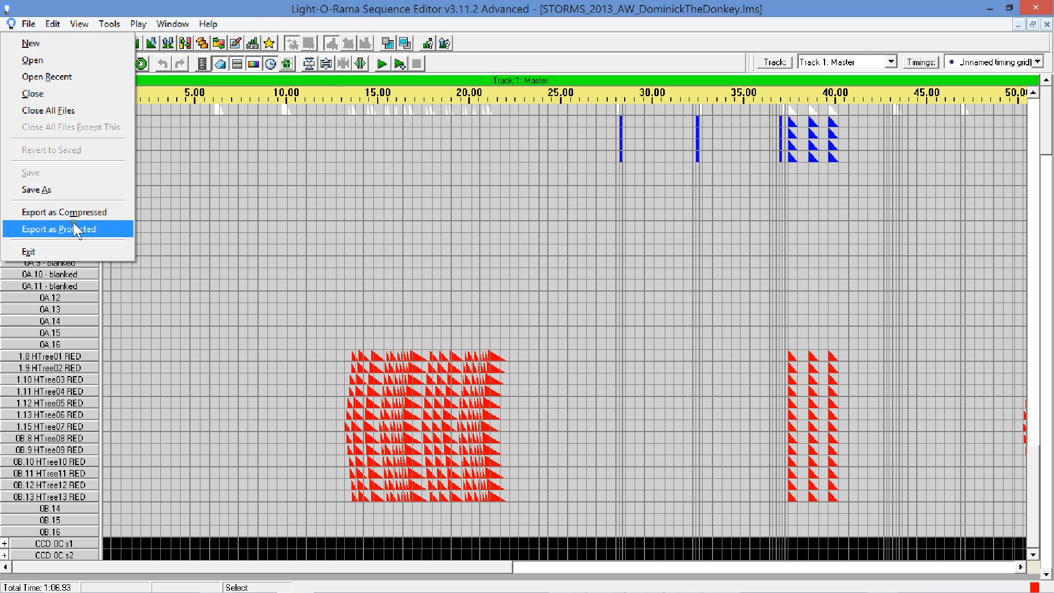
{"action": "mouse_move", "coordinate": [52, 25]}
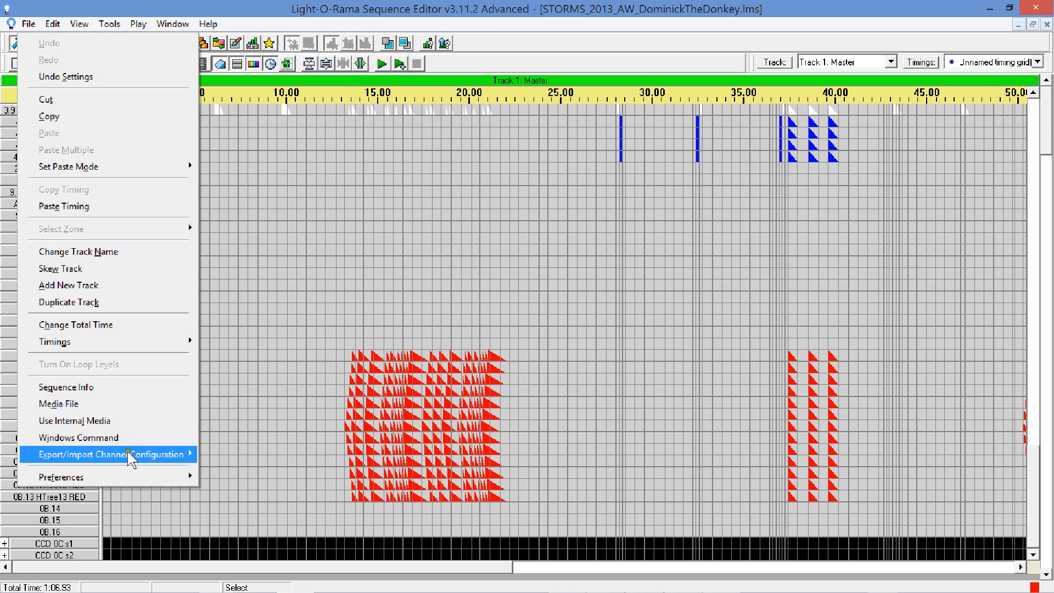
{"action": "mouse_move", "coordinate": [129, 453]}
{"action": "left_click", "coordinate": [247, 454]}
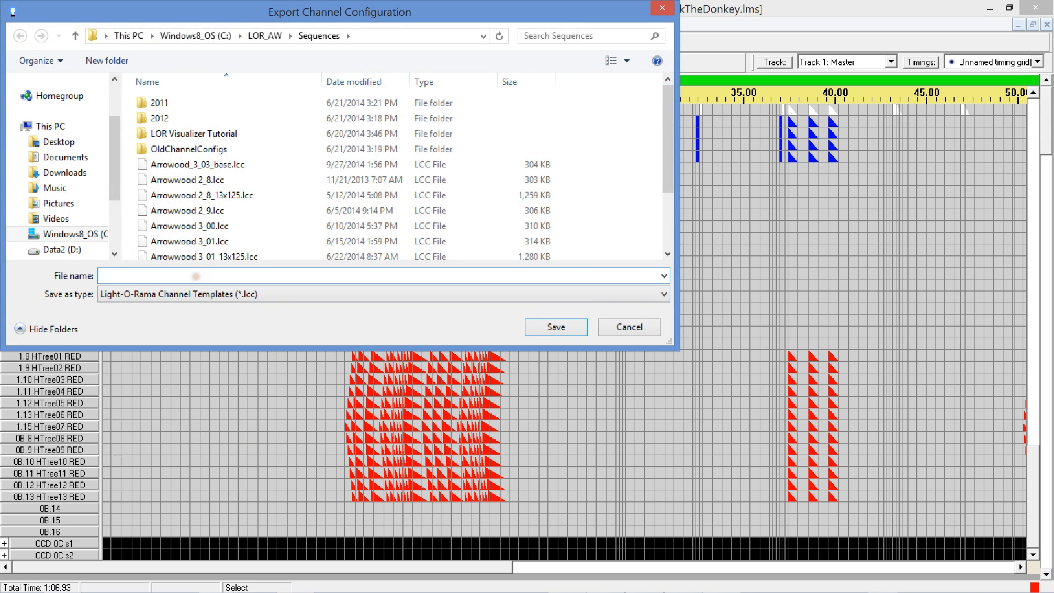
{"action": "type", "text": "base"}
{"action": "key", "text": "BackSpace"}
{"action": "key", "text": "BackSpace"}
{"action": "key", "text": "BackSpace"}
{"action": "key", "text": "BackSpace"}
{"action": "type", "text": "starter2013"}
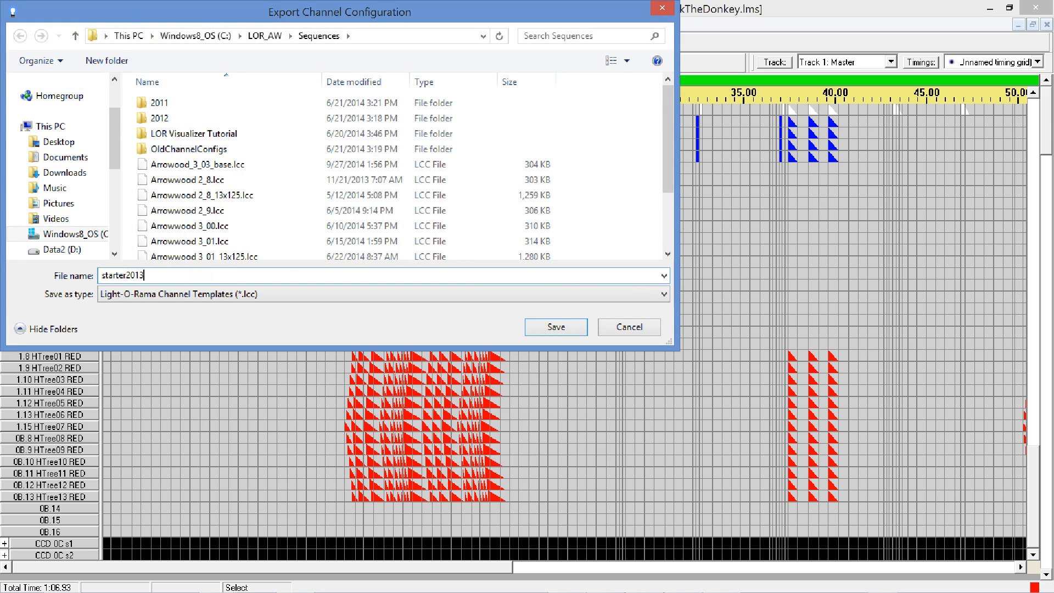
{"action": "key", "text": "Return"}
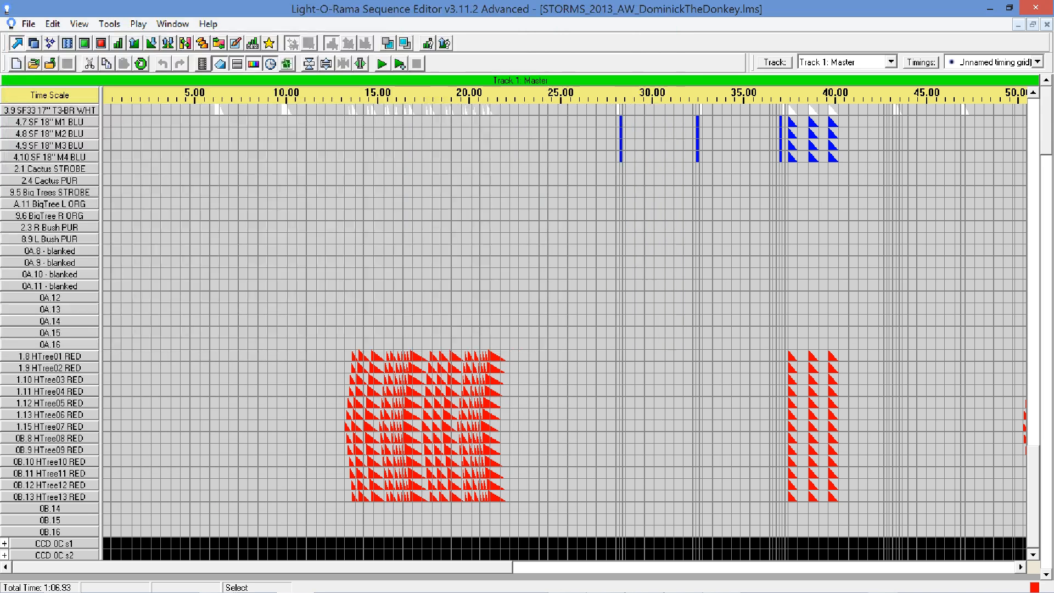
{"action": "left_click", "coordinate": [1046, 24]}
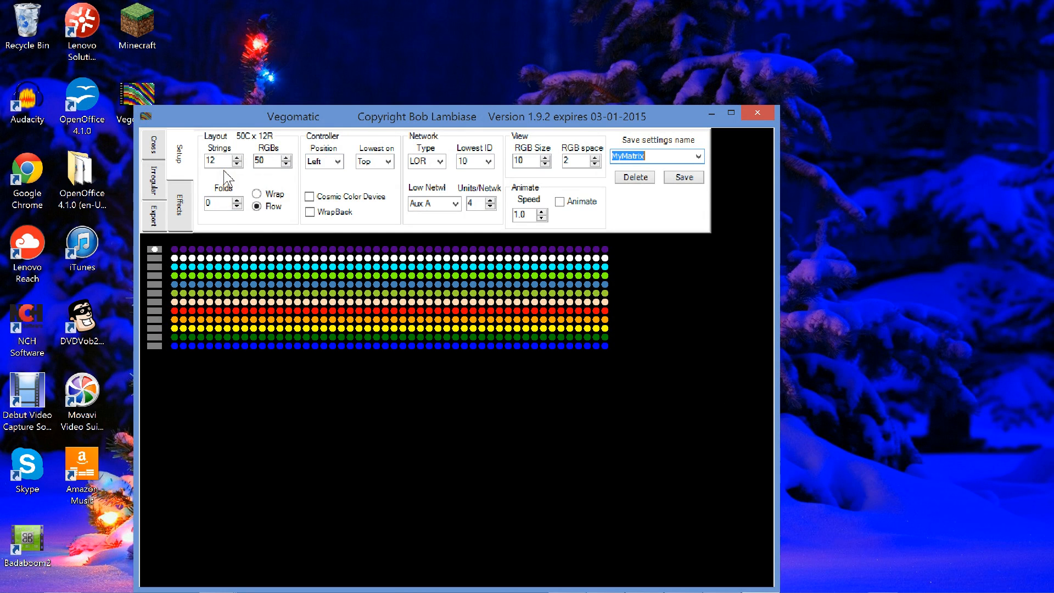
Switch to Vegomatic and set the matrix layout to 7 strings of 125 RGBs with the Flow option.
{"action": "left_click", "coordinate": [237, 163]}
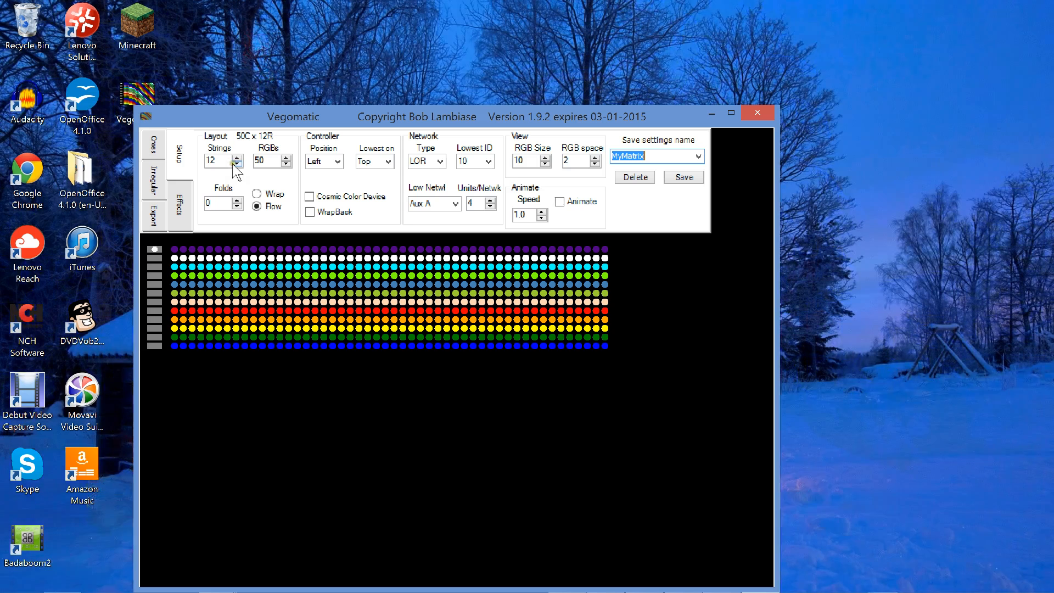
{"action": "left_click", "coordinate": [237, 163]}
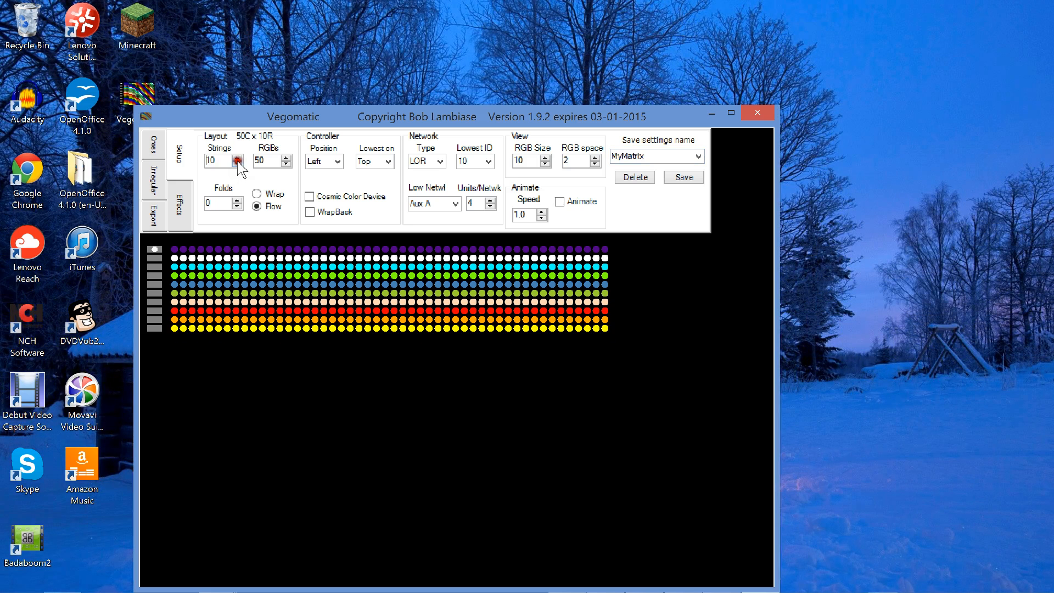
{"action": "left_click", "coordinate": [237, 163]}
{"action": "left_click", "coordinate": [237, 163]}
{"action": "left_click", "coordinate": [237, 163]}
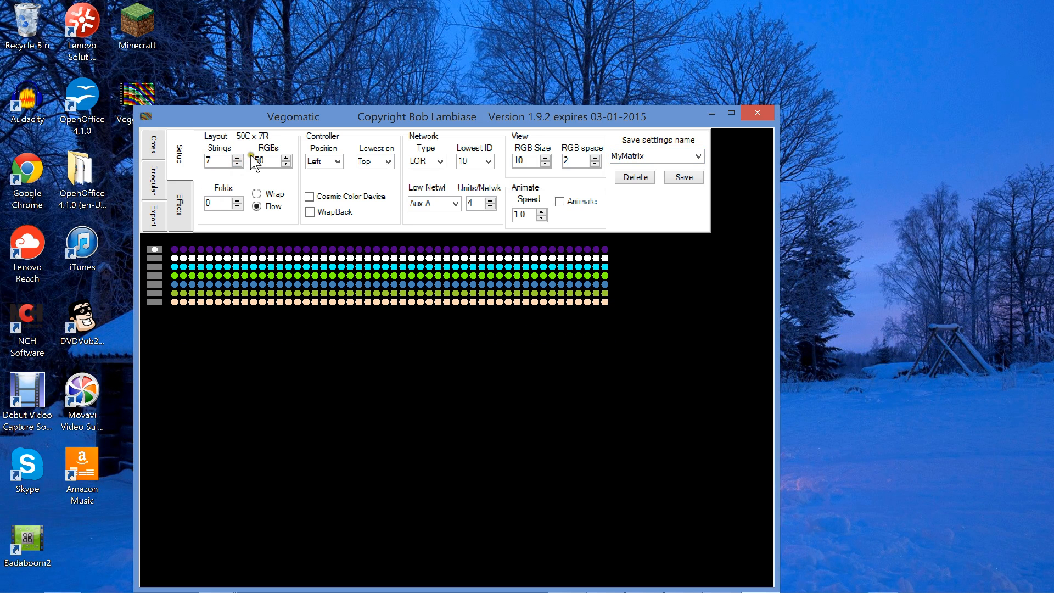
{"action": "left_click_drag", "start_coordinate": [270, 160], "coordinate": [250, 160]}
{"action": "type", "text": "125"}
{"action": "left_click", "coordinate": [248, 184]}
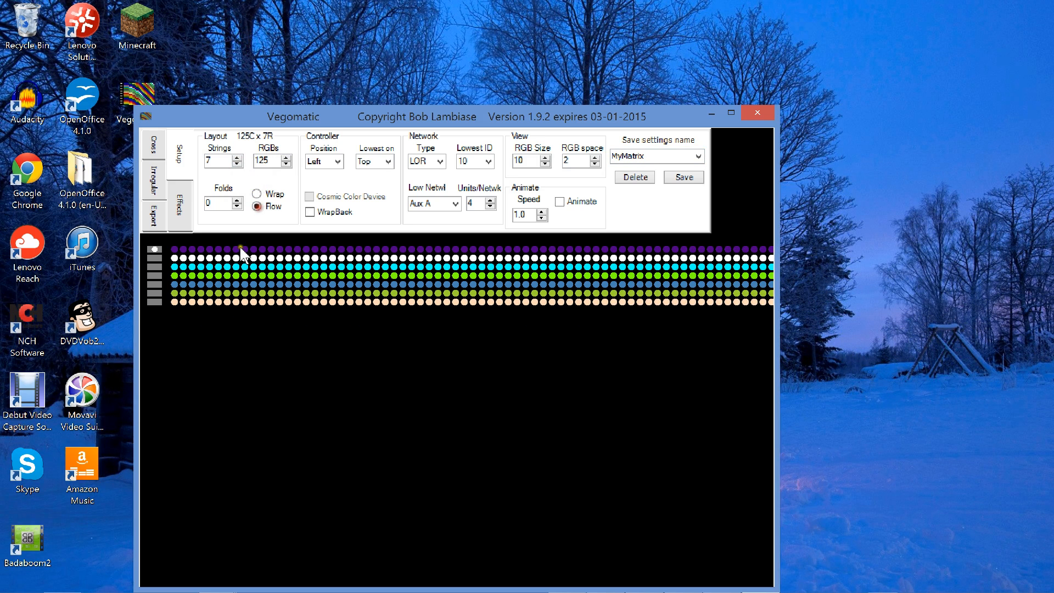
{"action": "left_click", "coordinate": [256, 206]}
Set the matrix's network type to DMX.
{"action": "left_click", "coordinate": [440, 161]}
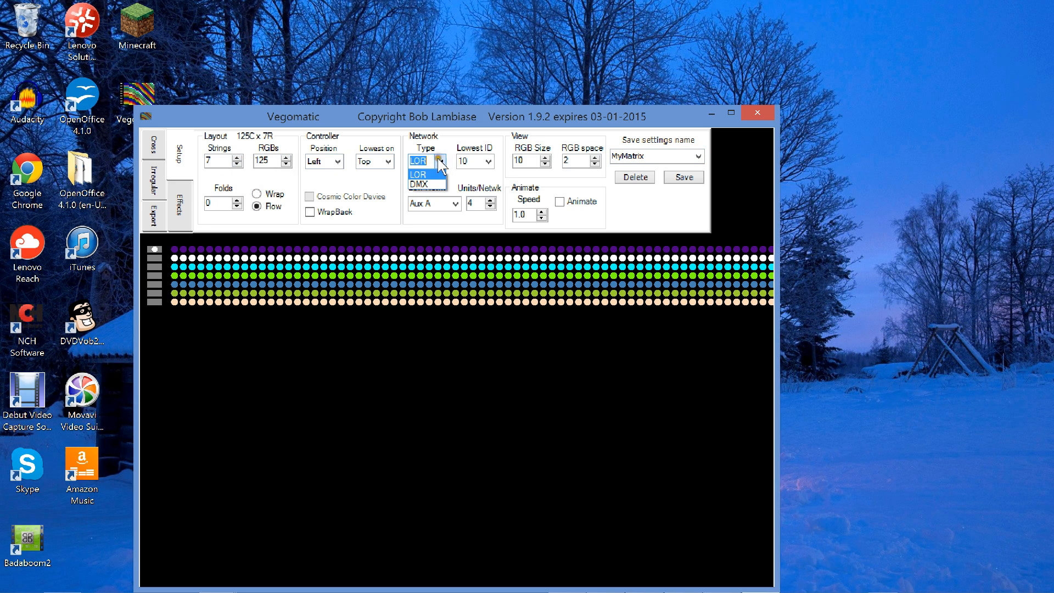
{"action": "left_click", "coordinate": [425, 184]}
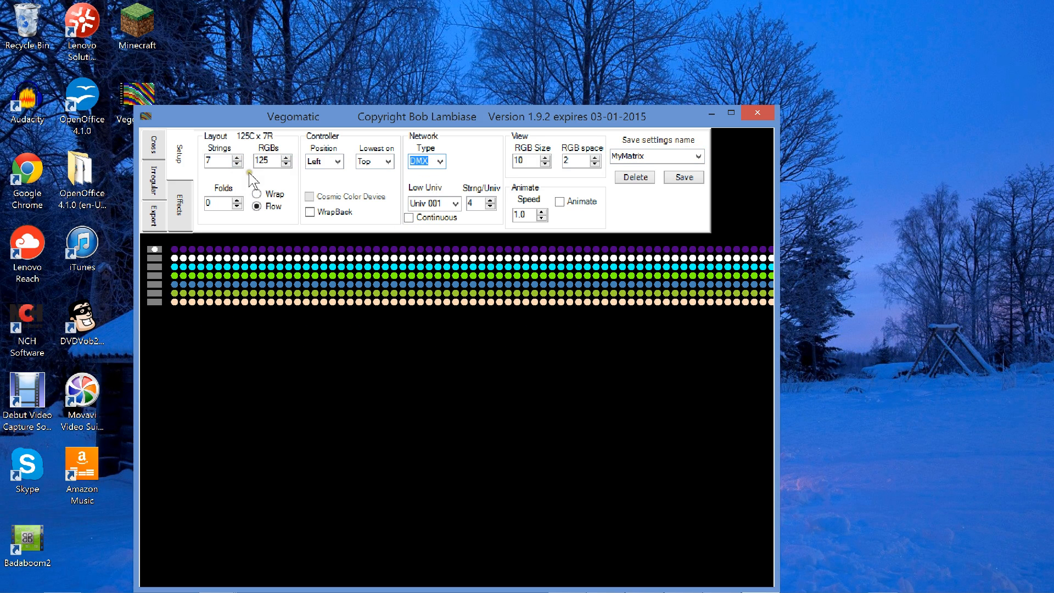
{"action": "left_click", "coordinate": [407, 217]}
{"action": "left_click", "coordinate": [408, 218]}
Set starter2013.lcc from C:\LOR_AW\Sequences as the starting configuration for the export.
{"action": "left_click", "coordinate": [154, 215]}
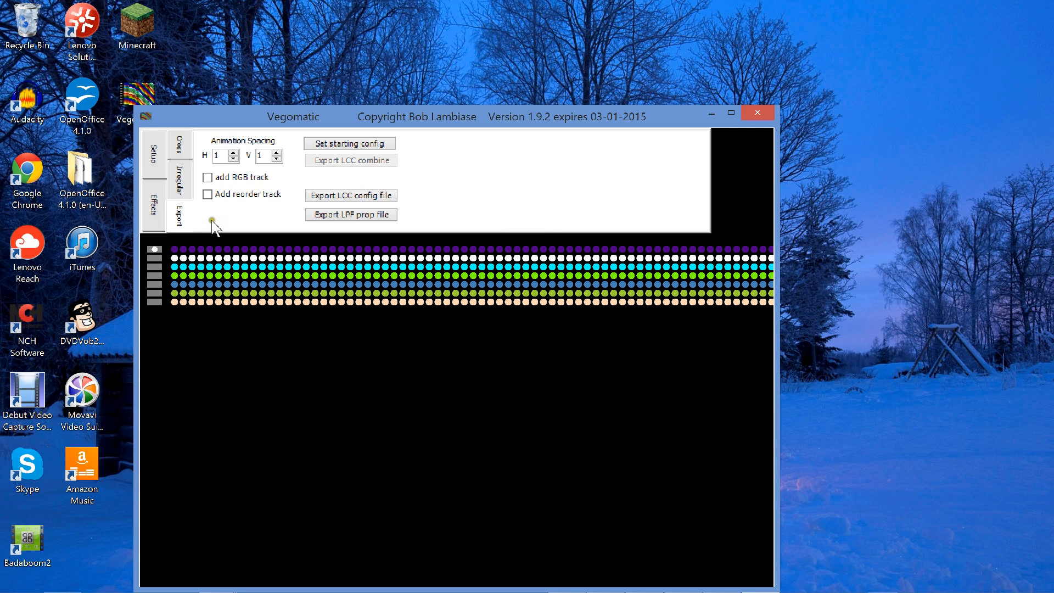
{"action": "left_click", "coordinate": [340, 144]}
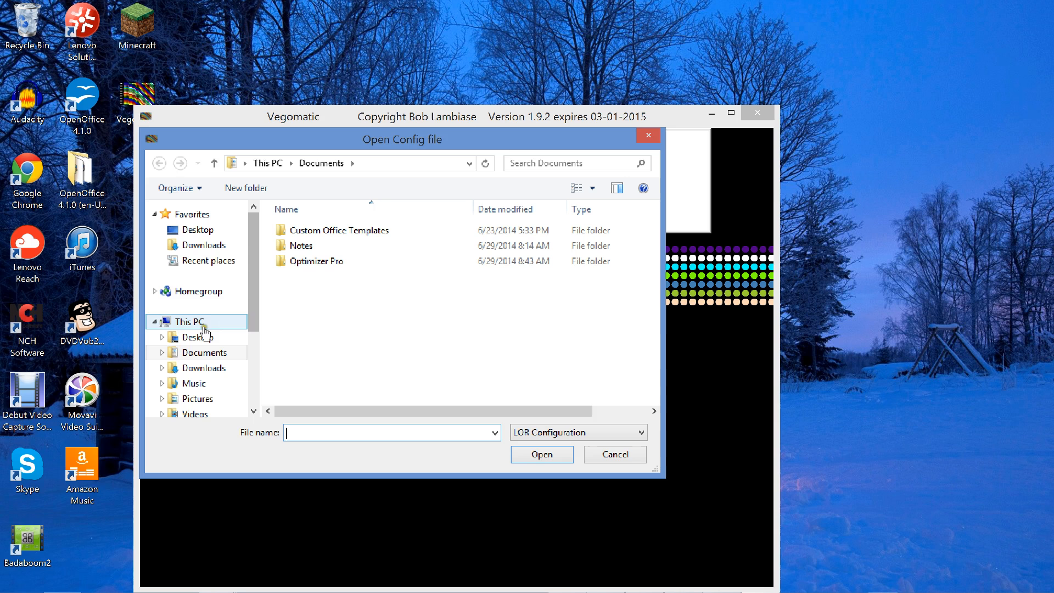
{"action": "left_click", "coordinate": [250, 387]}
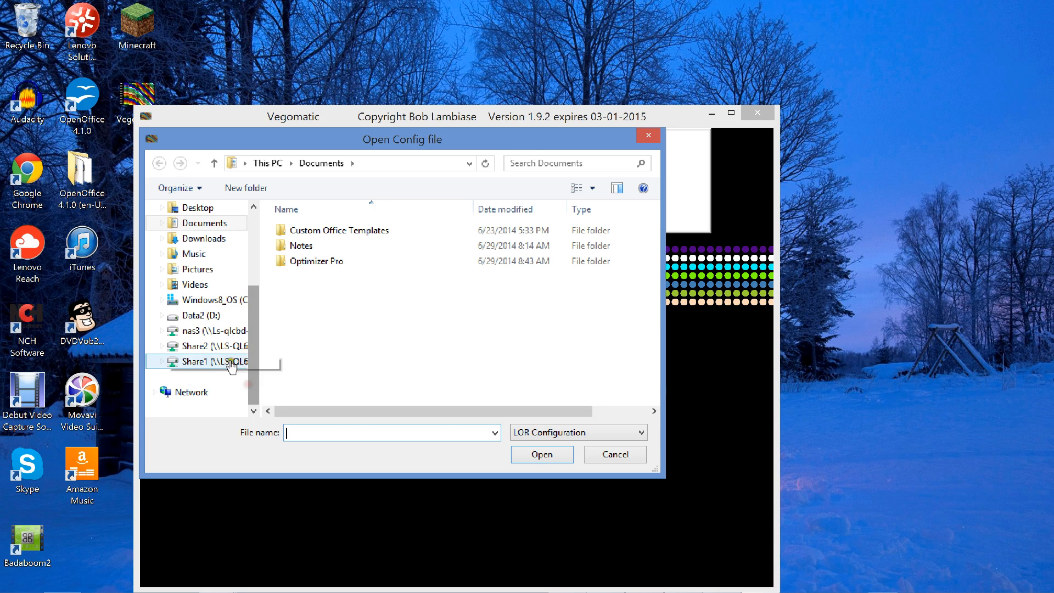
{"action": "left_click", "coordinate": [209, 300]}
{"action": "left_click", "coordinate": [306, 247]}
{"action": "double_click", "coordinate": [306, 247]}
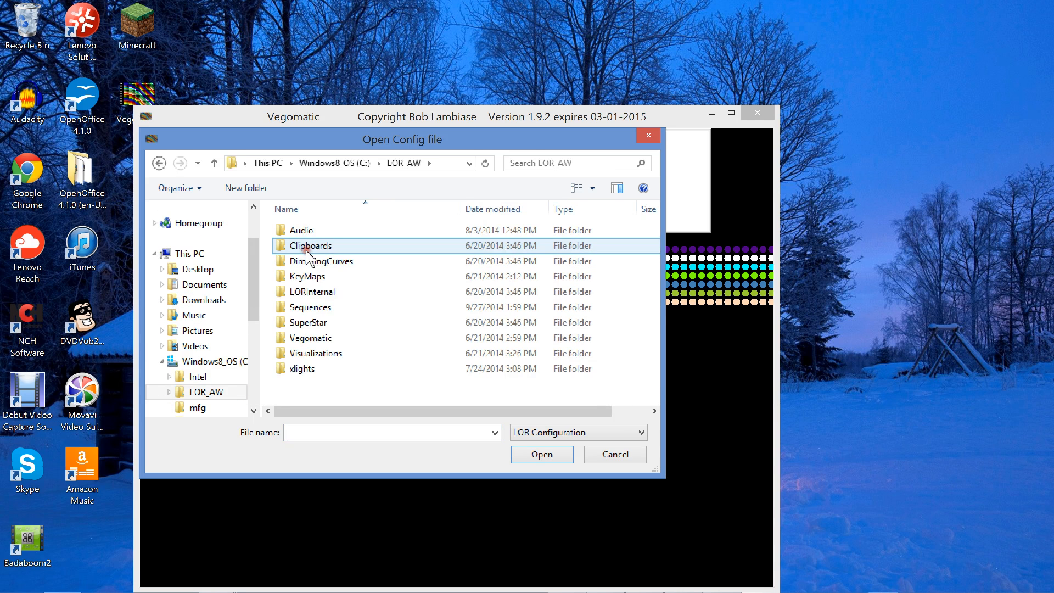
{"action": "double_click", "coordinate": [312, 307]}
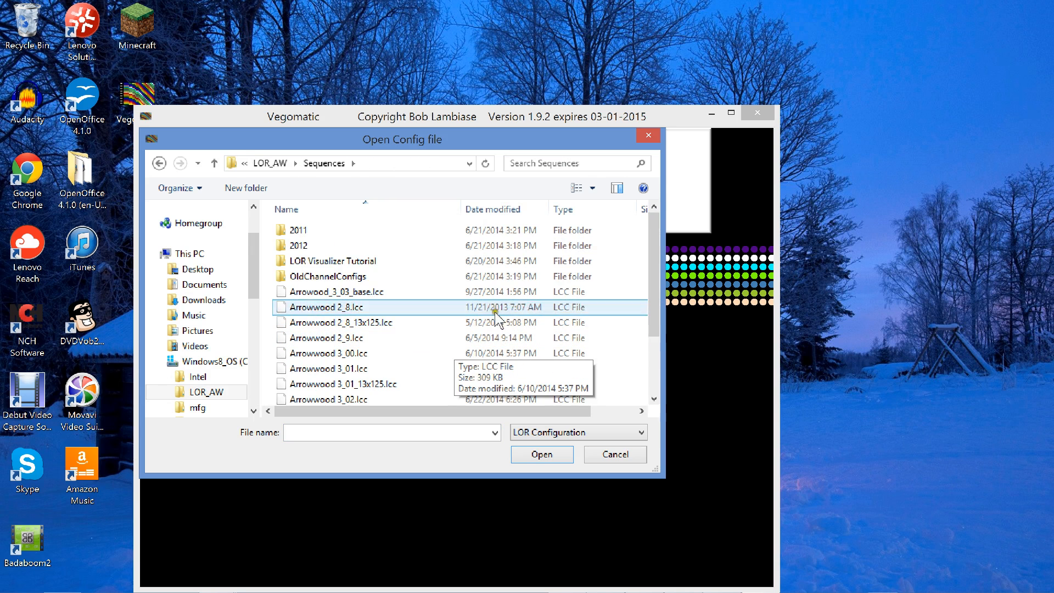
{"action": "left_click_drag", "start_coordinate": [651, 287], "coordinate": [626, 361]}
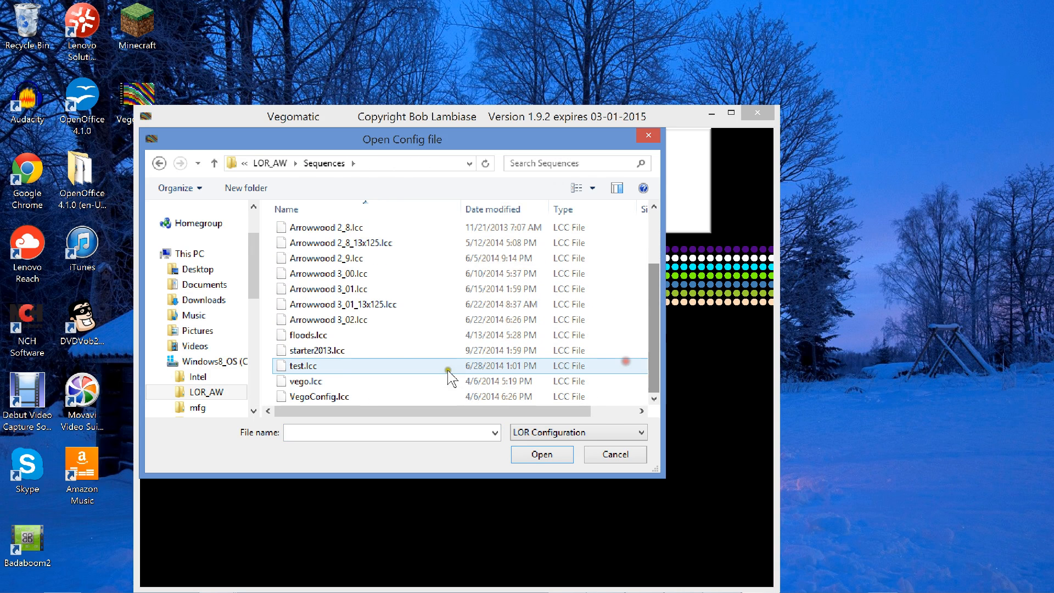
{"action": "left_click", "coordinate": [306, 350]}
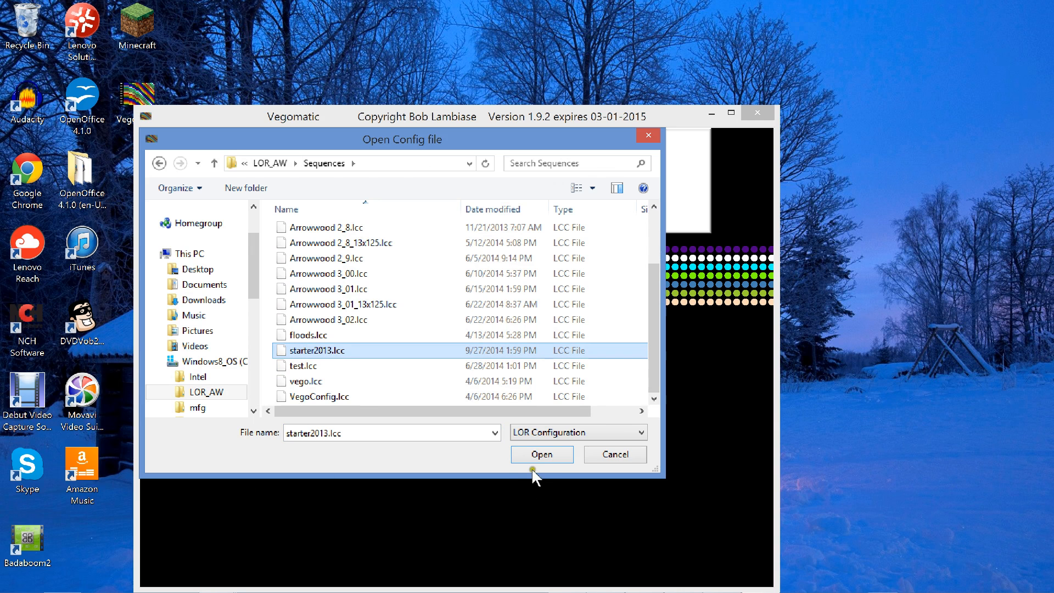
{"action": "left_click", "coordinate": [542, 456]}
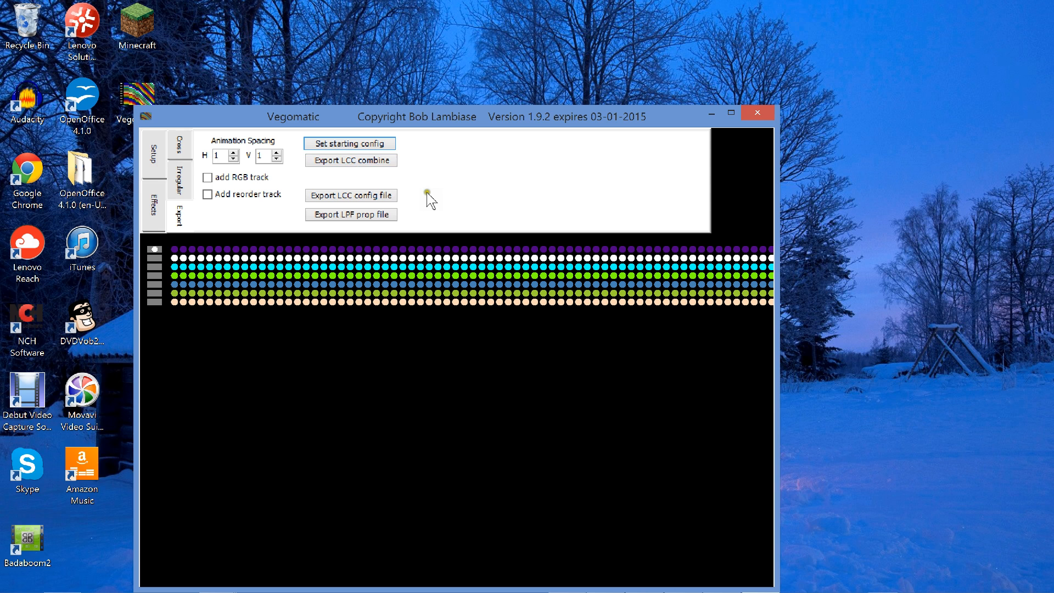
Export the combined LCC configuration to the Sequences folder as VegoConfig2013.
{"action": "left_click", "coordinate": [357, 161]}
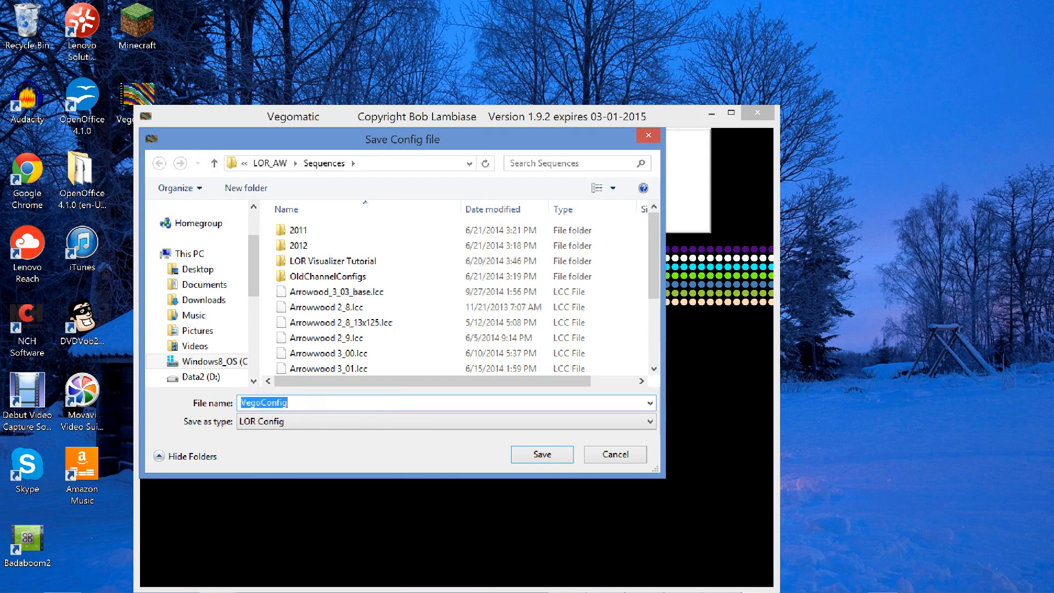
{"action": "left_click", "coordinate": [333, 405]}
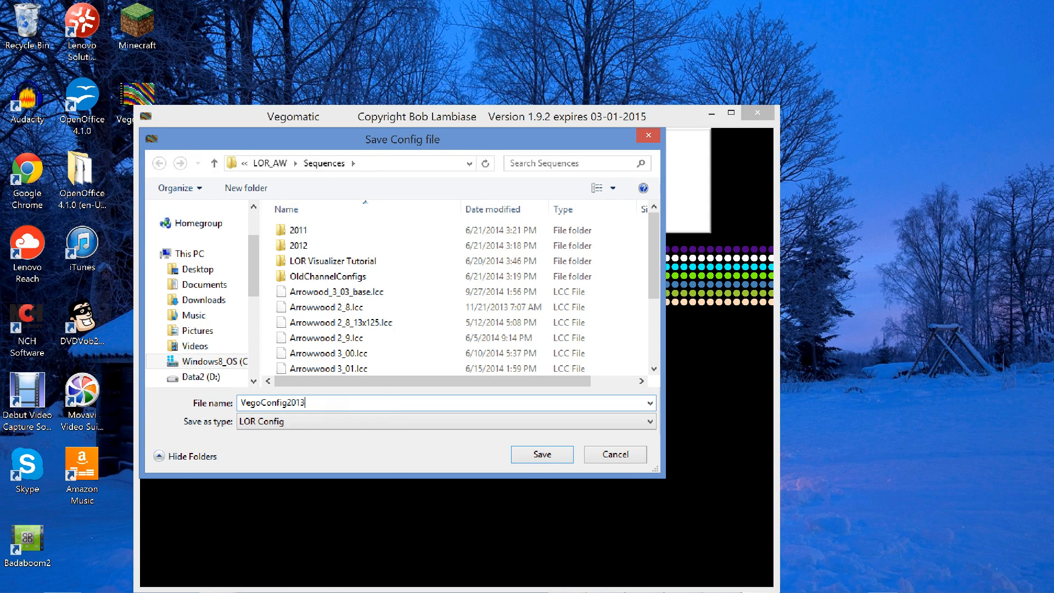
{"action": "left_click", "coordinate": [535, 457]}
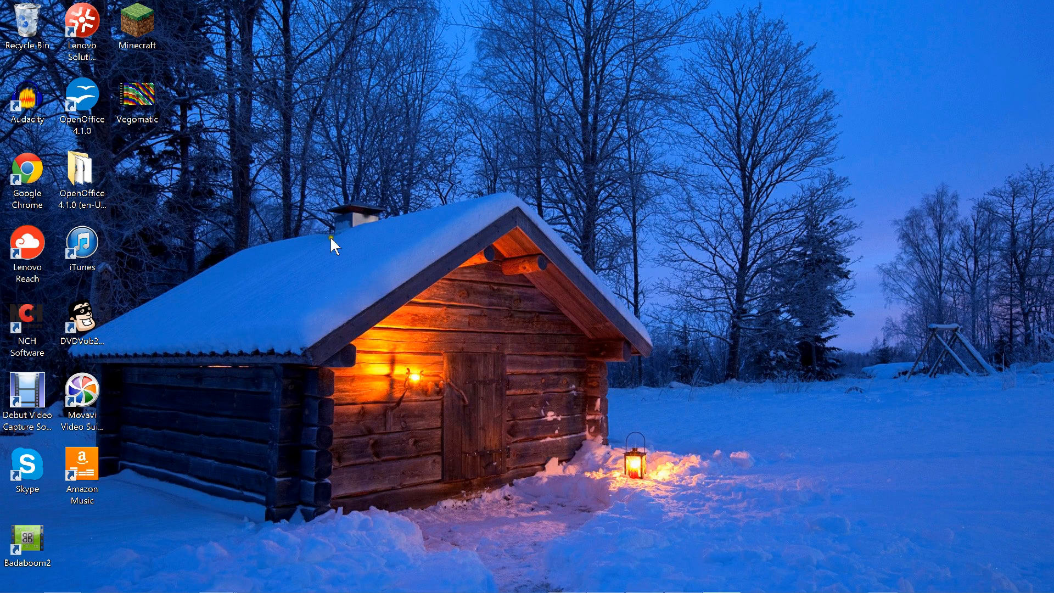
Switch back to the Light-O-Rama Sequence Editor and reopen STORMS_2013_AW_DominickTheDonkey.lms.
{"action": "mouse_move", "coordinate": [65, 585]}
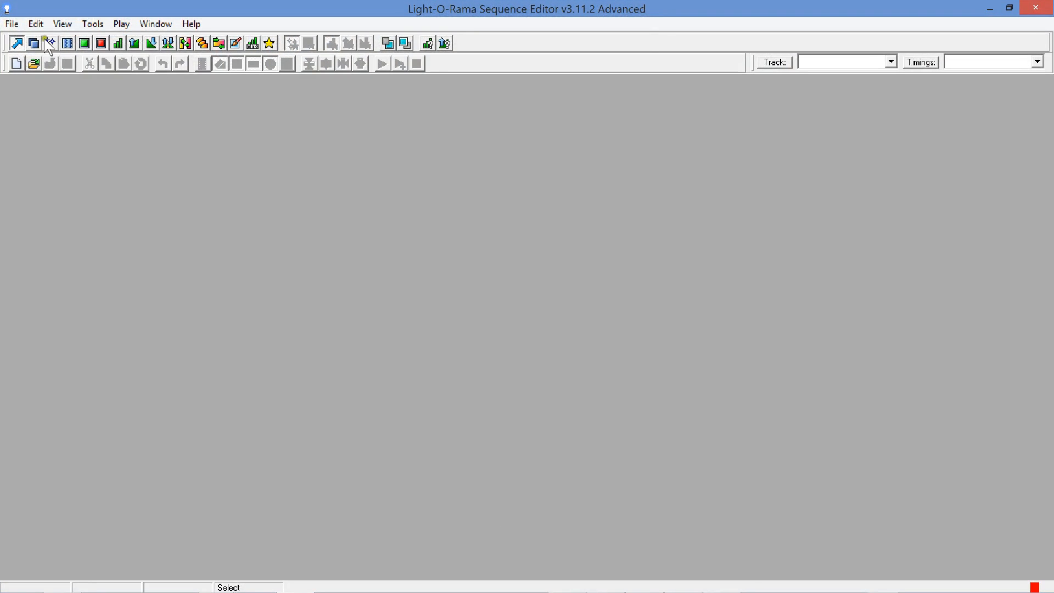
{"action": "left_click", "coordinate": [34, 64]}
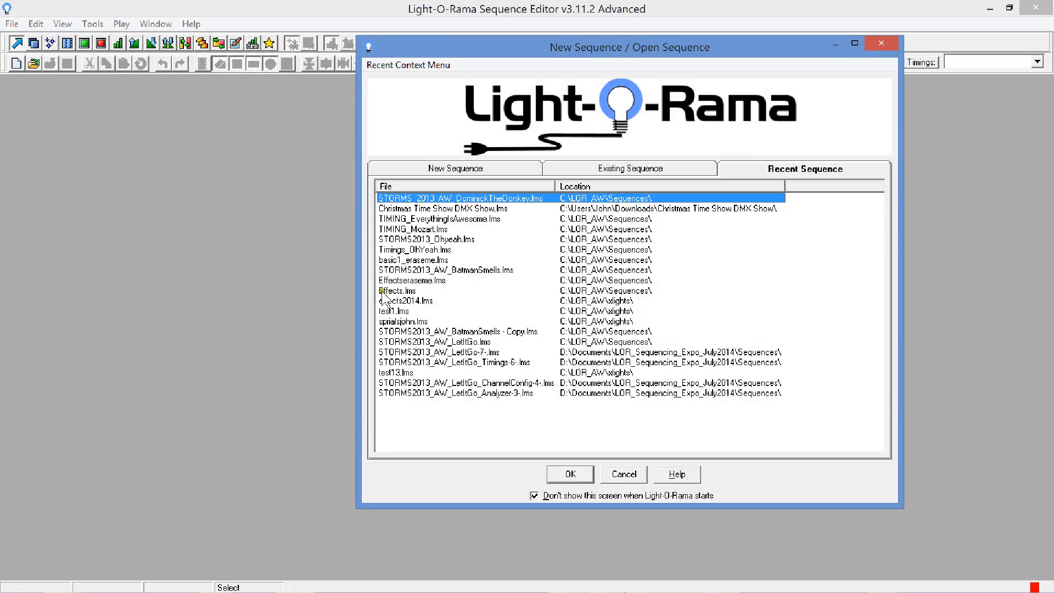
{"action": "left_click", "coordinate": [569, 475]}
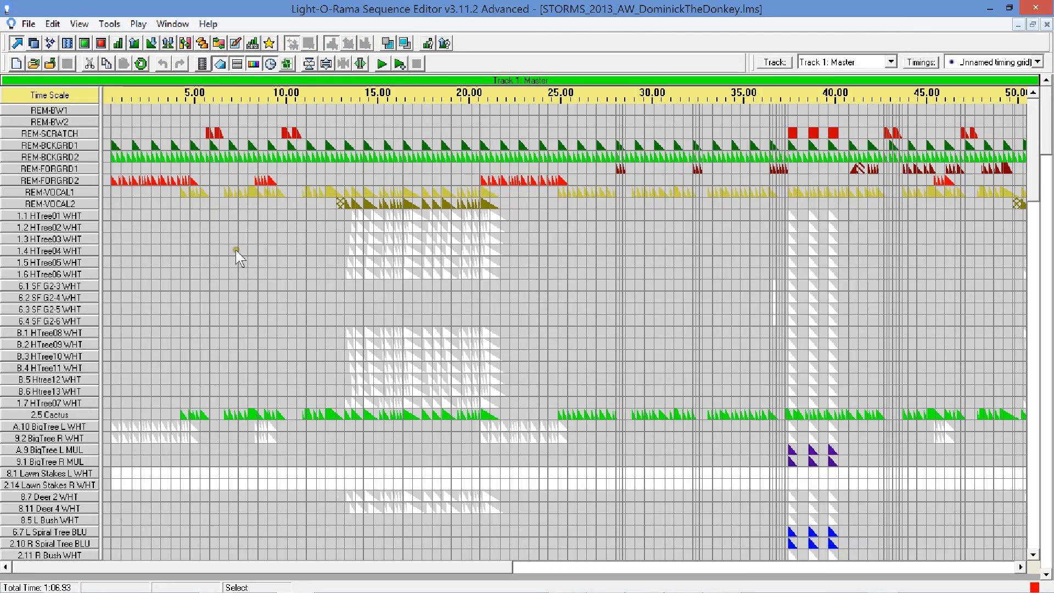
Import the channel configuration VegoConfig2013.lcc into the sequence and check the strings inside the new PixelTrees 125Cx7R group.
{"action": "left_click", "coordinate": [52, 24]}
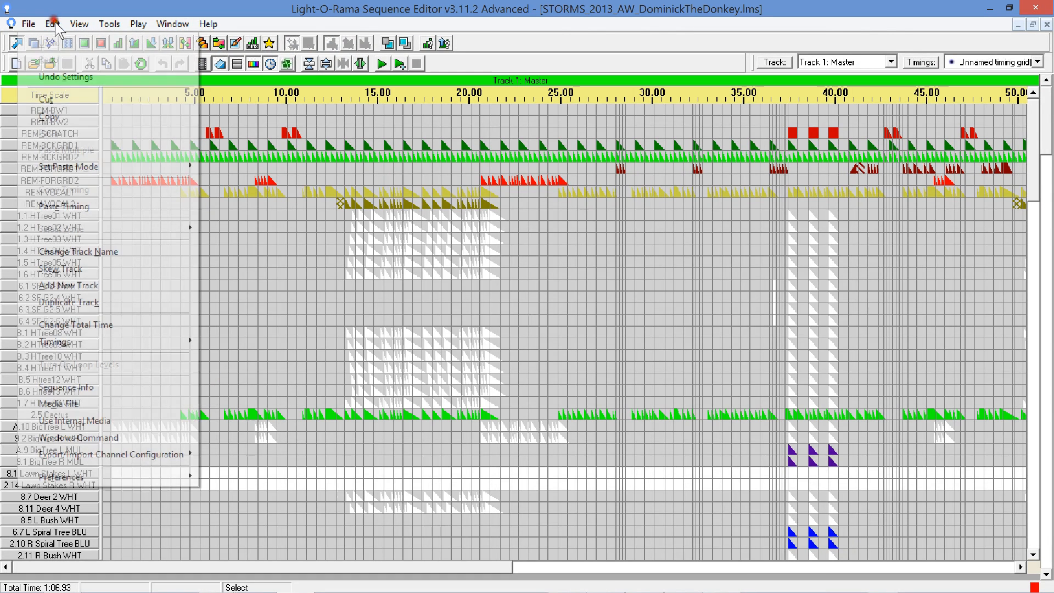
{"action": "mouse_move", "coordinate": [130, 456]}
{"action": "left_click", "coordinate": [264, 471]}
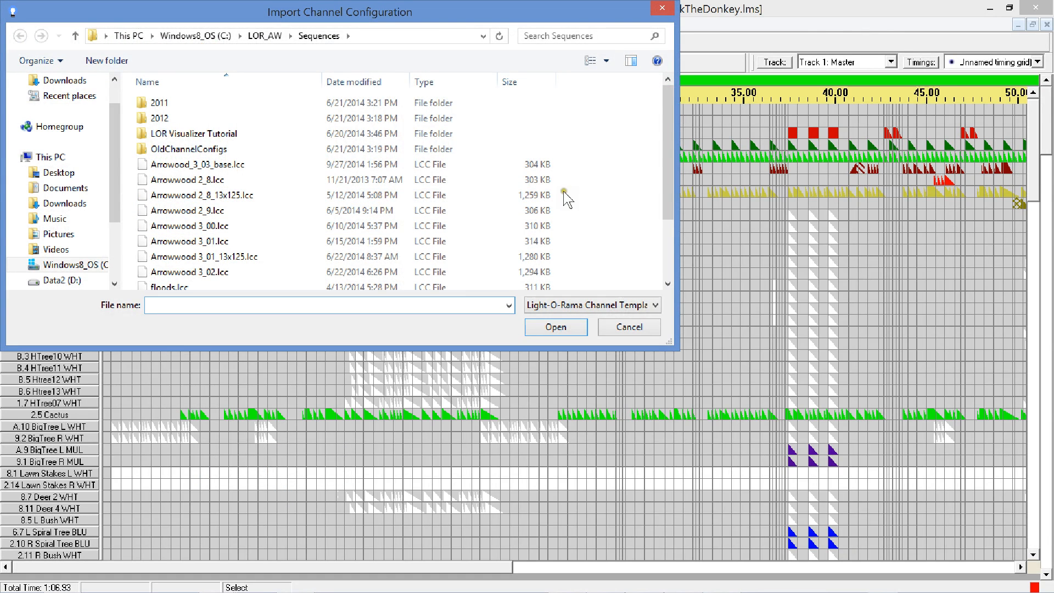
{"action": "left_click_drag", "start_coordinate": [669, 181], "coordinate": [668, 232]}
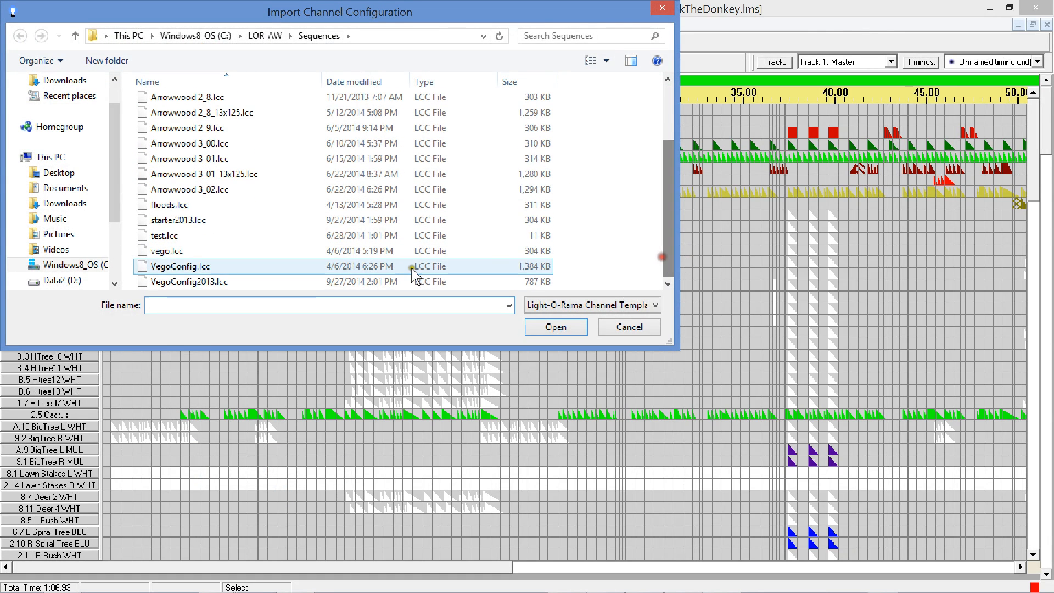
{"action": "double_click", "coordinate": [206, 282]}
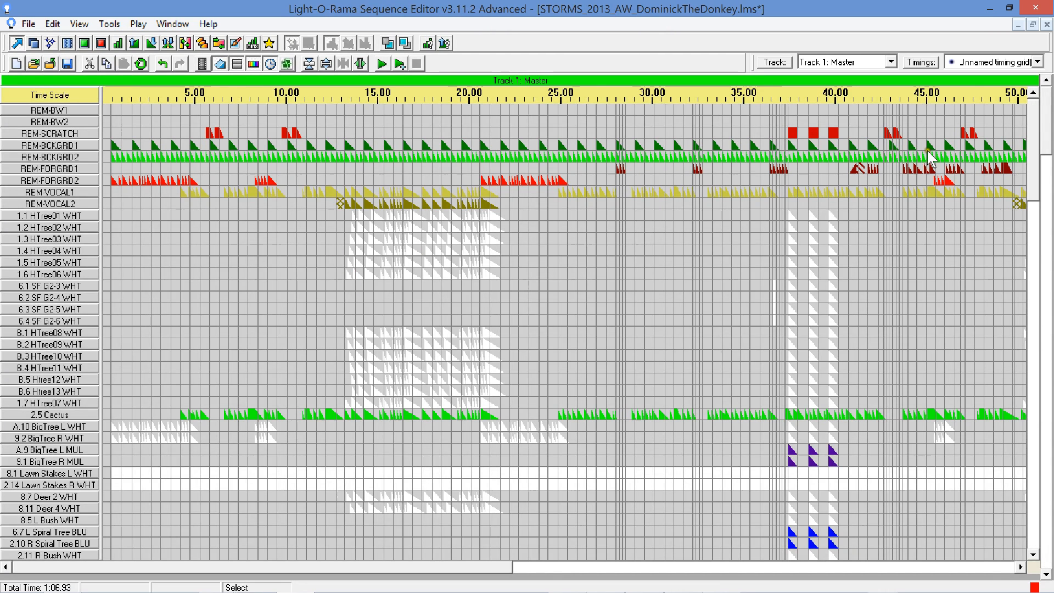
{"action": "left_click_drag", "start_coordinate": [1032, 145], "coordinate": [1009, 494]}
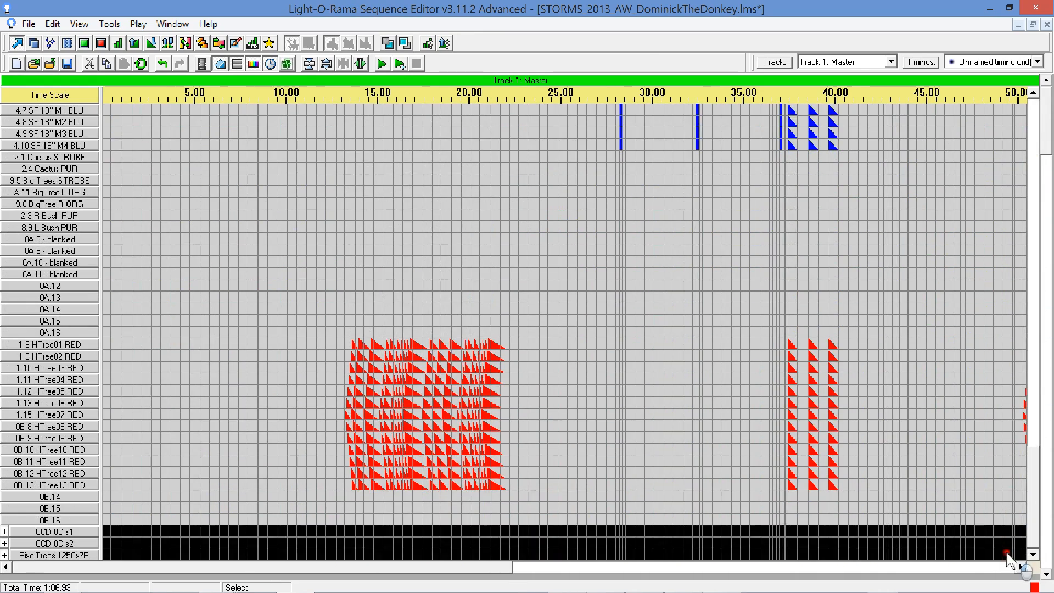
{"action": "left_click", "coordinate": [4, 554]}
{"action": "scroll", "coordinate": [65, 534], "scroll_direction": "down", "scroll_amount": 2}
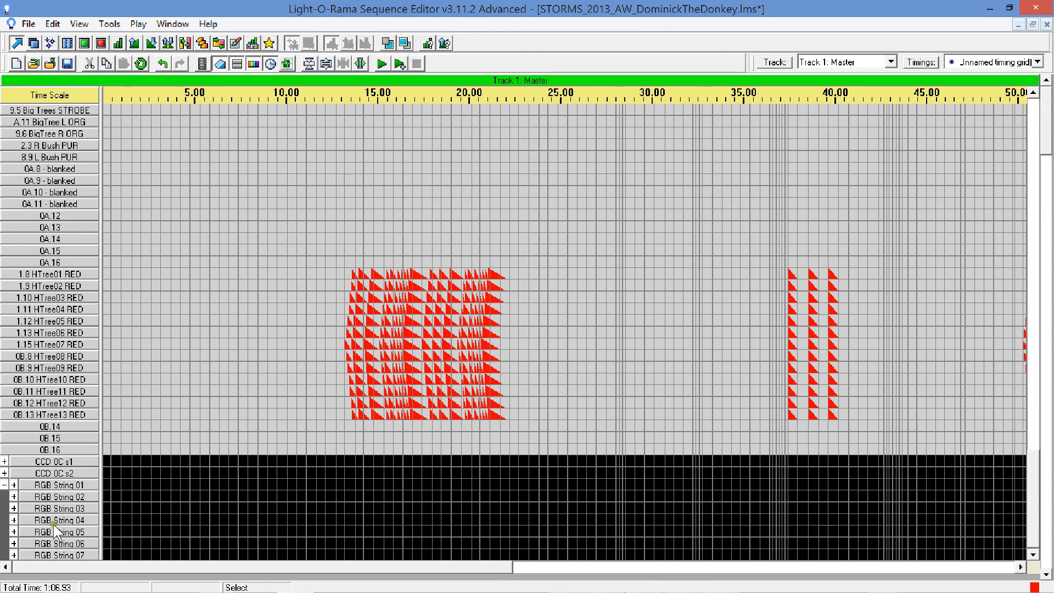
{"action": "left_click", "coordinate": [3, 488]}
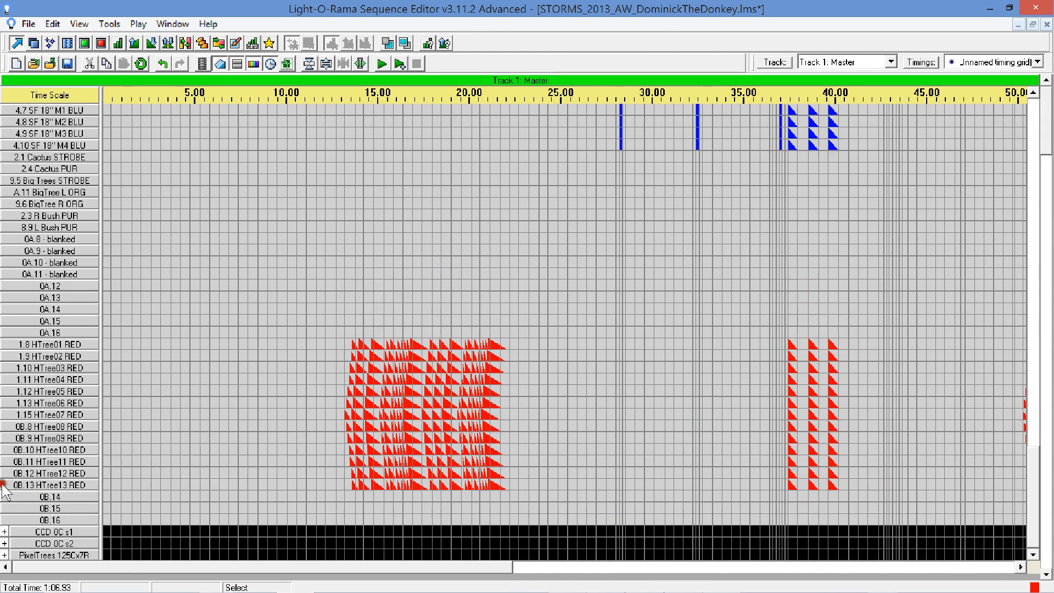
Switch to Vegomatic and set the PixelTrees layout to 6 strings, with Univ 007 as its lowest universe.
{"action": "left_click", "coordinate": [988, 9]}
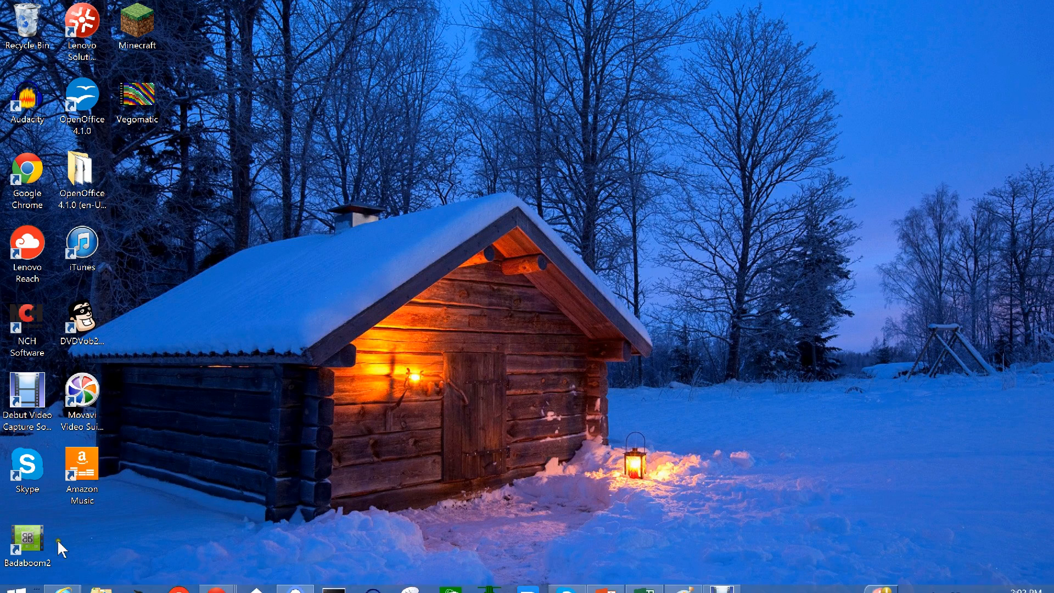
{"action": "left_click", "coordinate": [137, 101]}
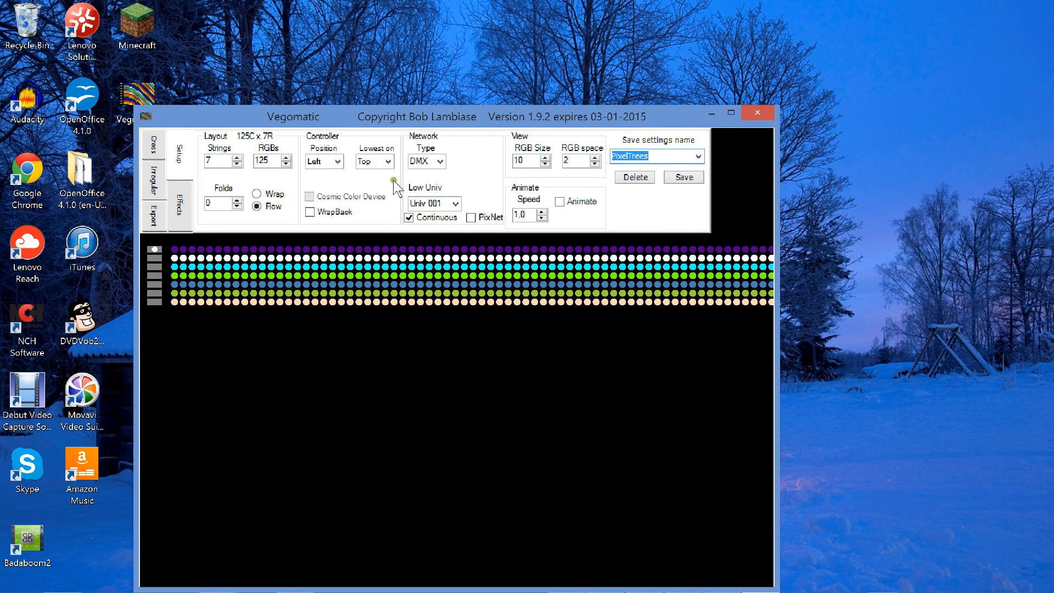
{"action": "left_click", "coordinate": [215, 159]}
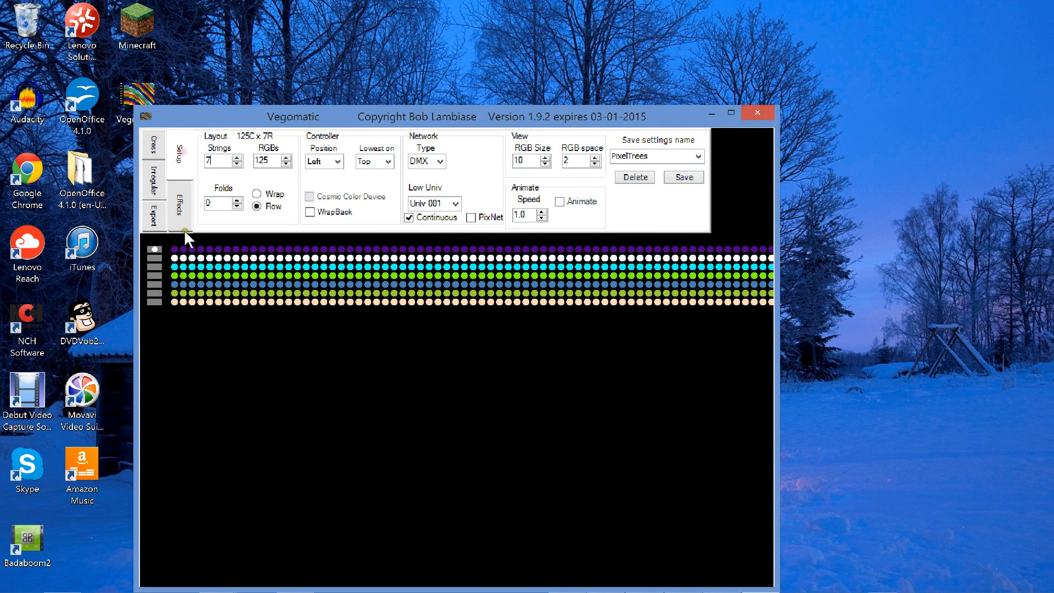
{"action": "key", "text": "BackSpace"}
{"action": "type", "text": "6"}
{"action": "left_click", "coordinate": [456, 203]}
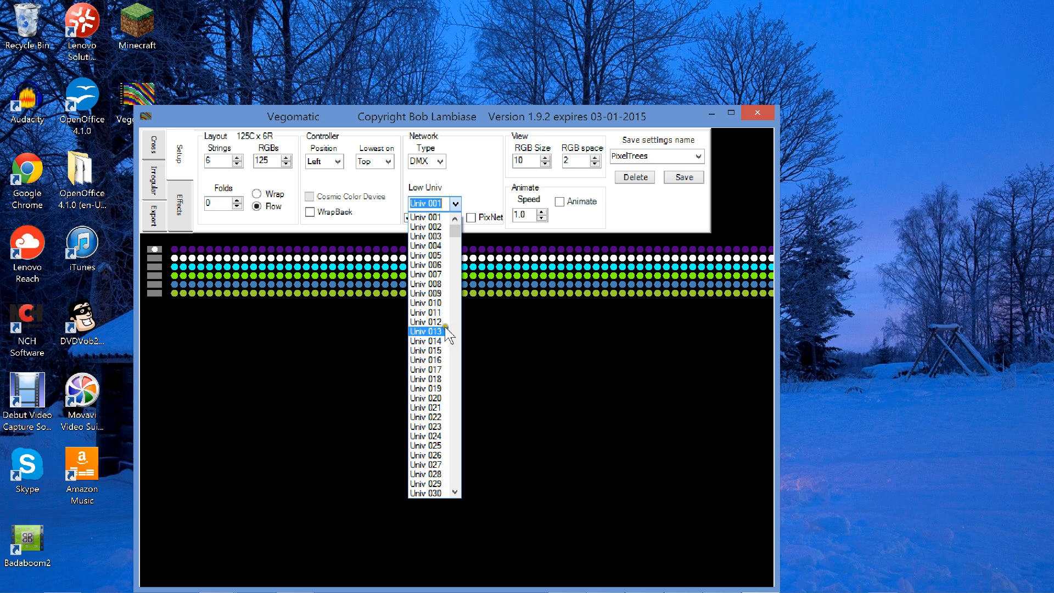
{"action": "left_click", "coordinate": [425, 273]}
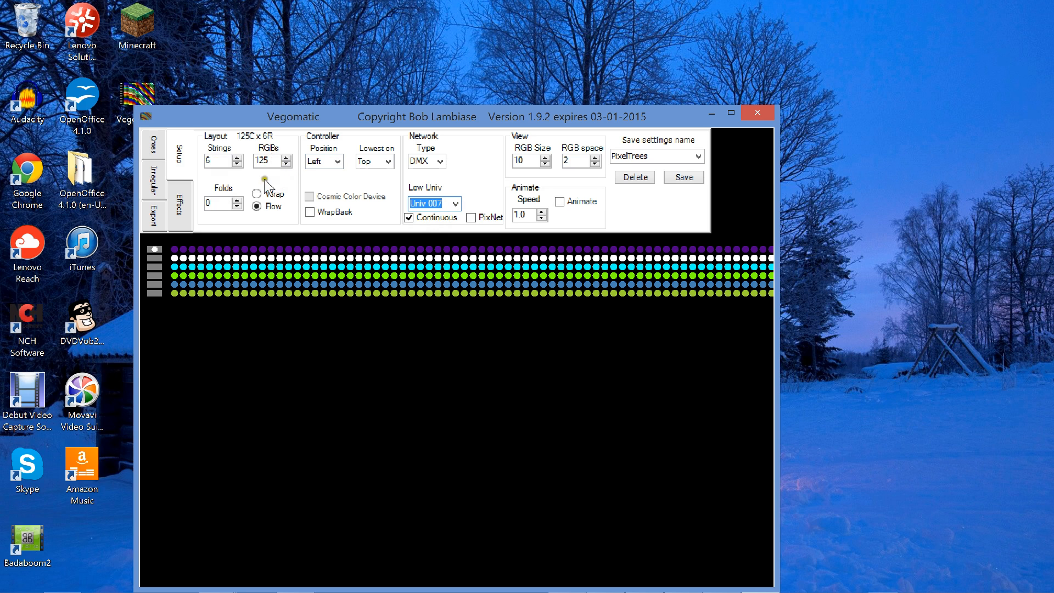
Set VegoConfig2013.lcc as the starting configuration for exporting the 6-string matrix.
{"action": "left_click", "coordinate": [159, 216]}
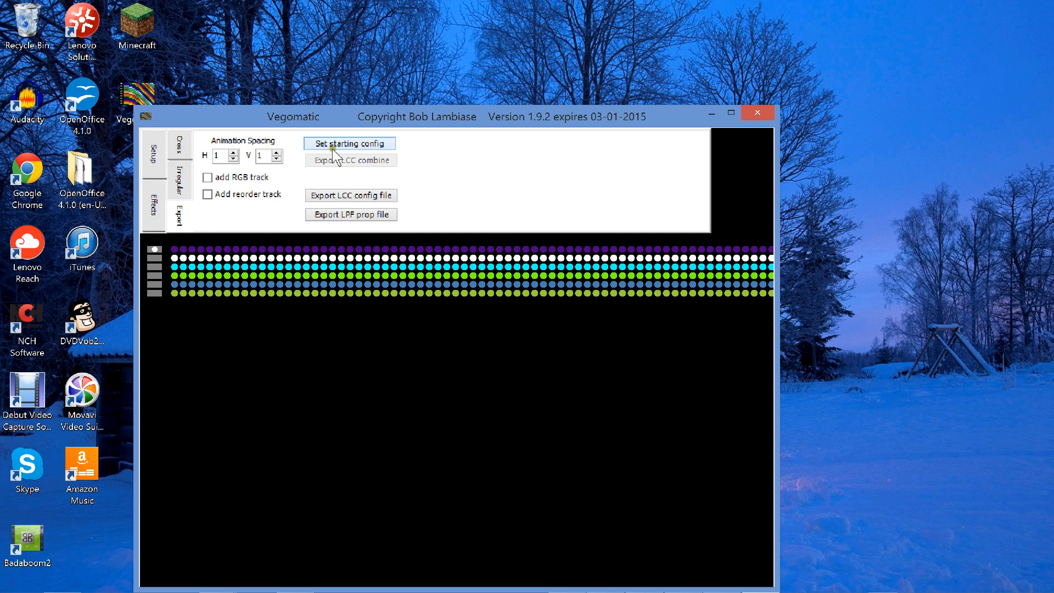
{"action": "left_click", "coordinate": [341, 144]}
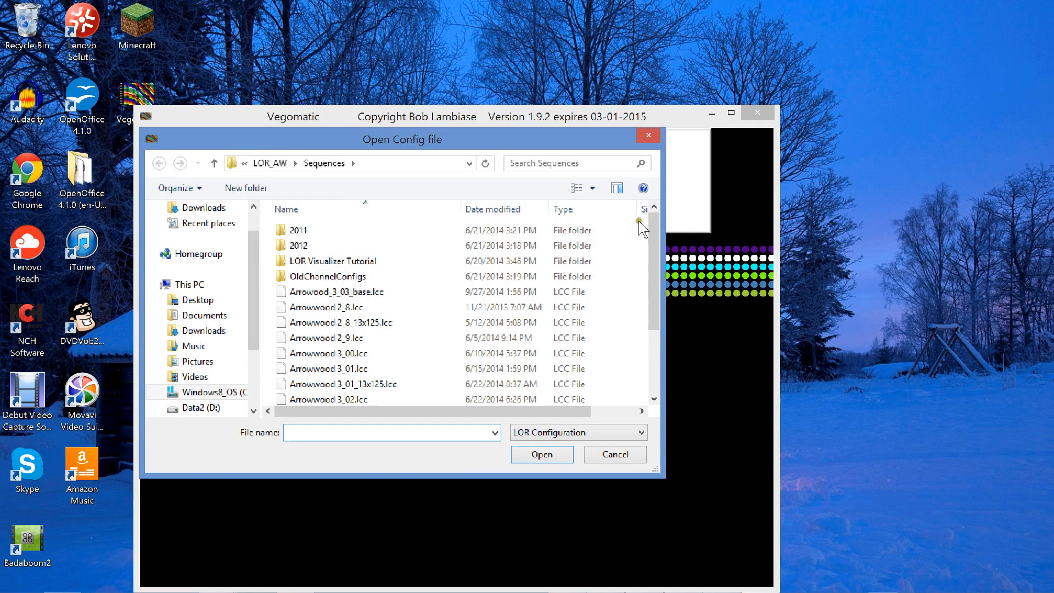
{"action": "scroll", "coordinate": [639, 222], "scroll_direction": "down", "scroll_amount": 2}
{"action": "left_click", "coordinate": [336, 396]}
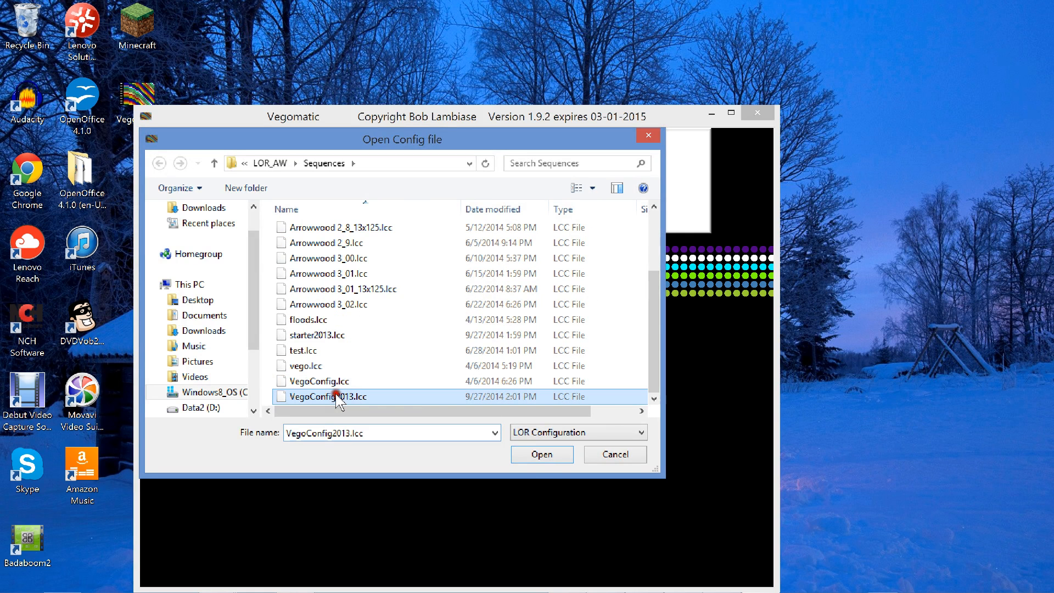
{"action": "left_click", "coordinate": [542, 455]}
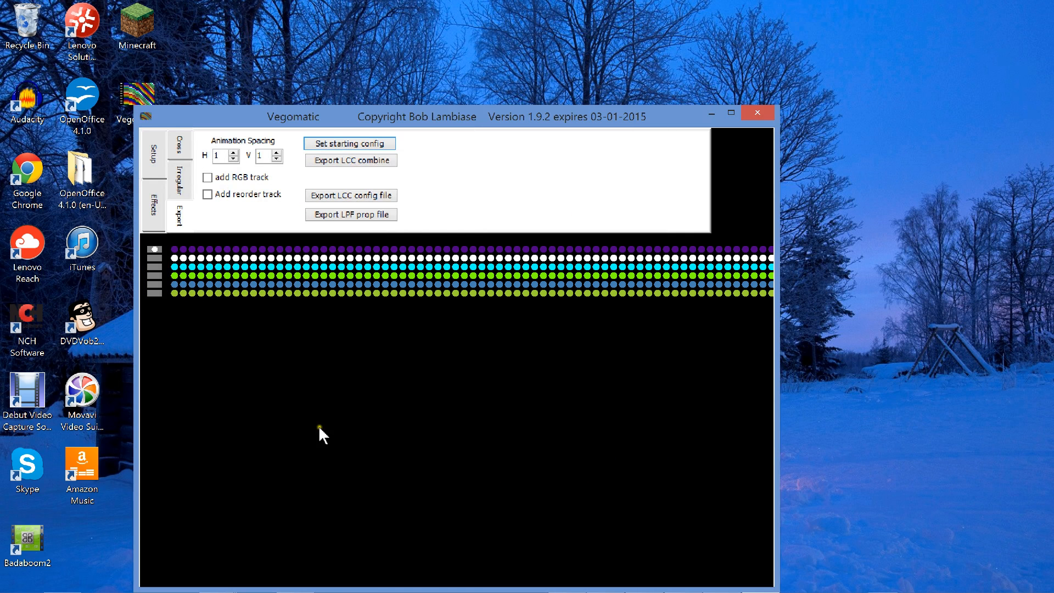
Export the combined LCC configuration to the Sequences folder as VegoConfig2013a.
{"action": "left_click", "coordinate": [368, 162]}
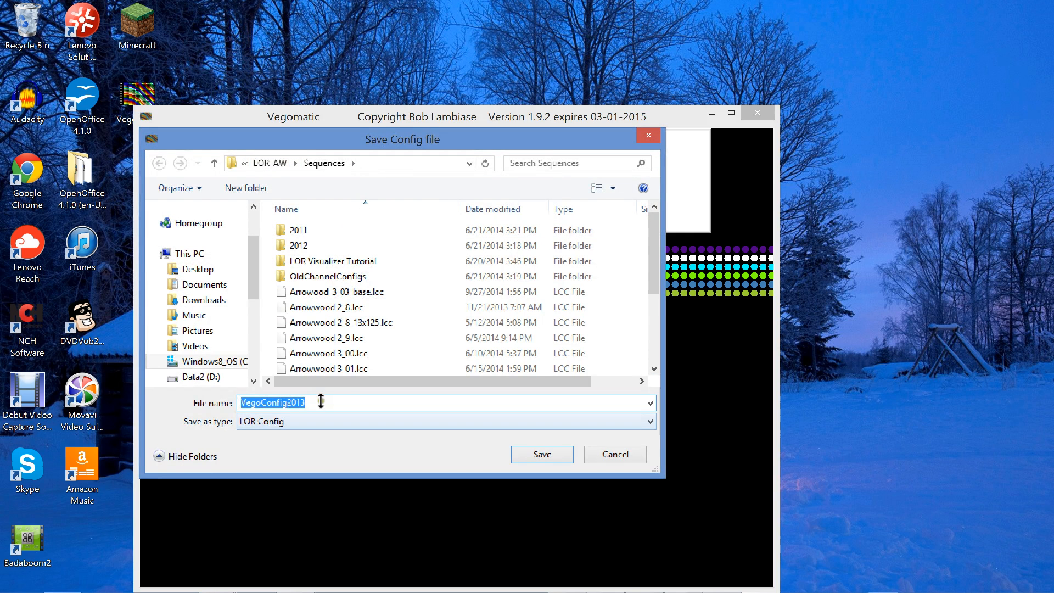
{"action": "left_click", "coordinate": [317, 399]}
{"action": "type", "text": "a"}
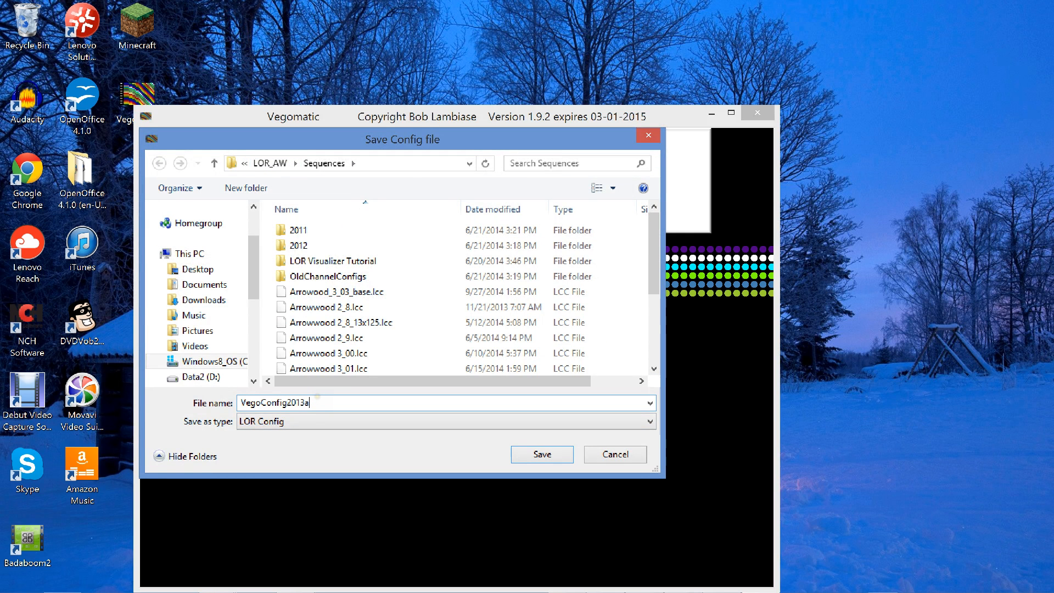
{"action": "left_click", "coordinate": [542, 454]}
Switch to the Light-O-Rama Sequence Editor and import the VegoConfig2013a.lcc channel configuration into the open sequence.
{"action": "left_click", "coordinate": [296, 579]}
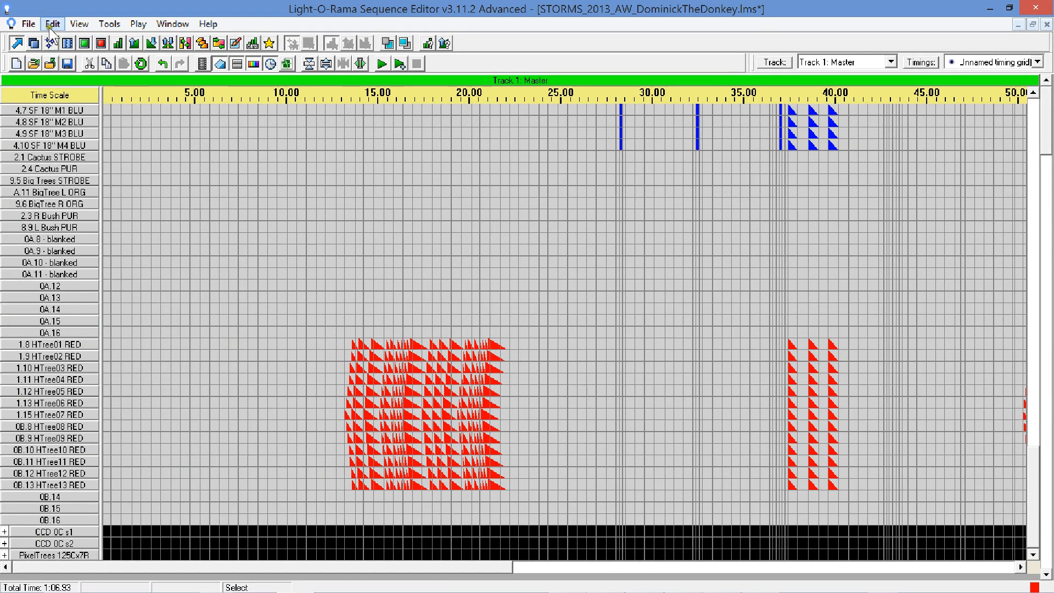
{"action": "left_click", "coordinate": [29, 24]}
{"action": "mouse_move", "coordinate": [51, 25]}
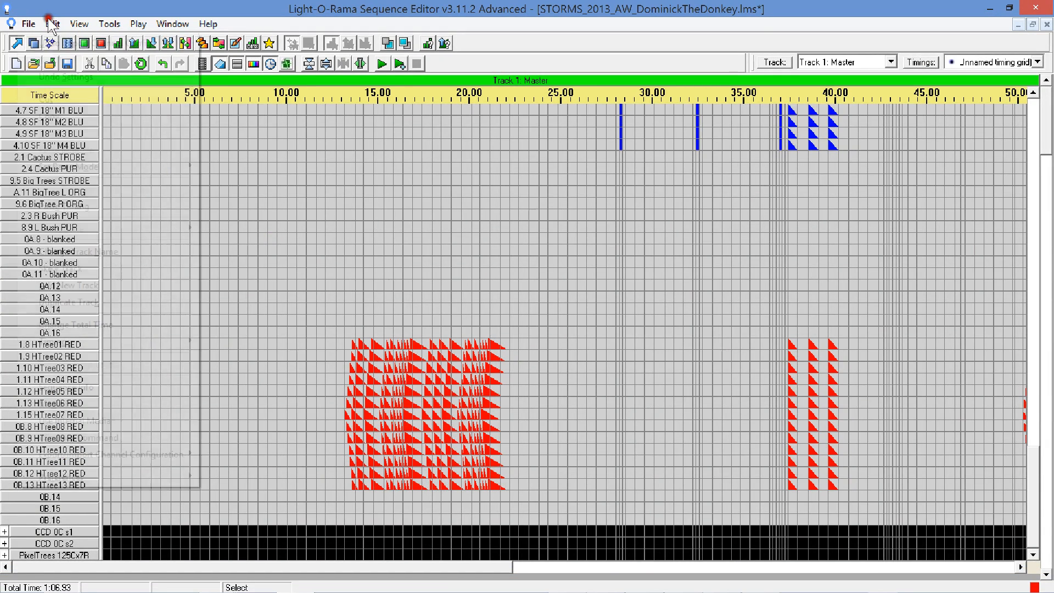
{"action": "mouse_move", "coordinate": [91, 459]}
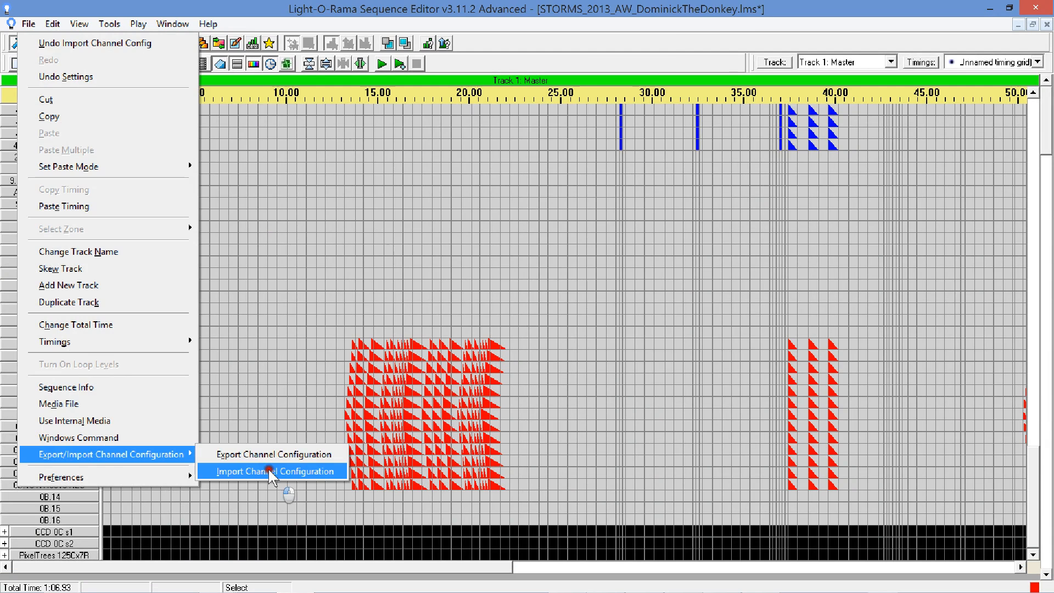
{"action": "left_click", "coordinate": [269, 472]}
{"action": "left_click_drag", "start_coordinate": [665, 171], "coordinate": [666, 232]}
{"action": "left_click", "coordinate": [192, 282]}
{"action": "left_click", "coordinate": [556, 327]}
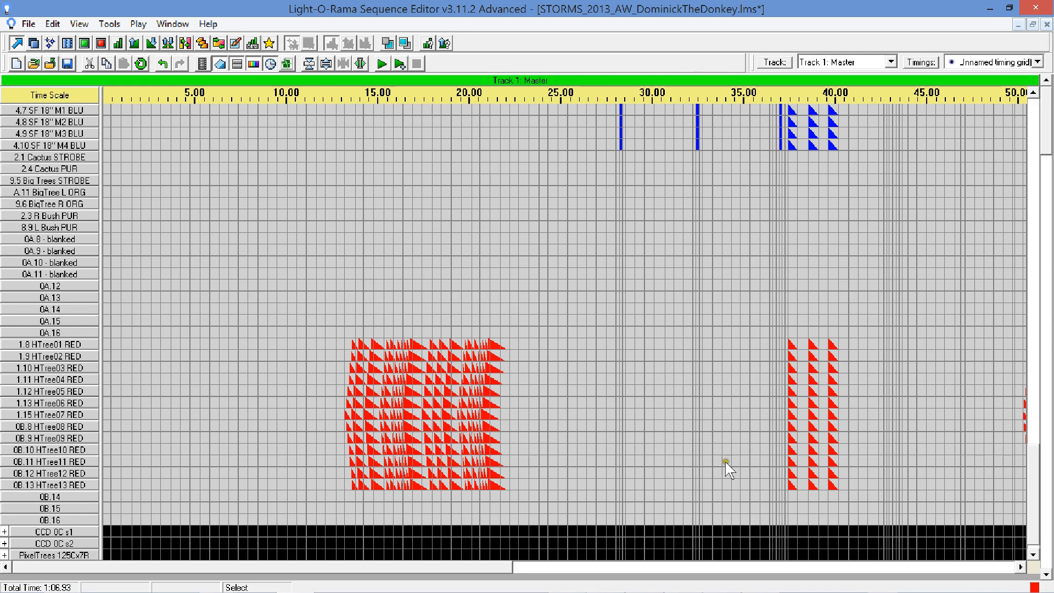
Check the added PixelTrees groups and close the Sequence Editor without saving STORMS_2013_AW_DominickTheDonkey.lms.
{"action": "scroll", "coordinate": [1033, 519], "scroll_direction": "down", "scroll_amount": 1}
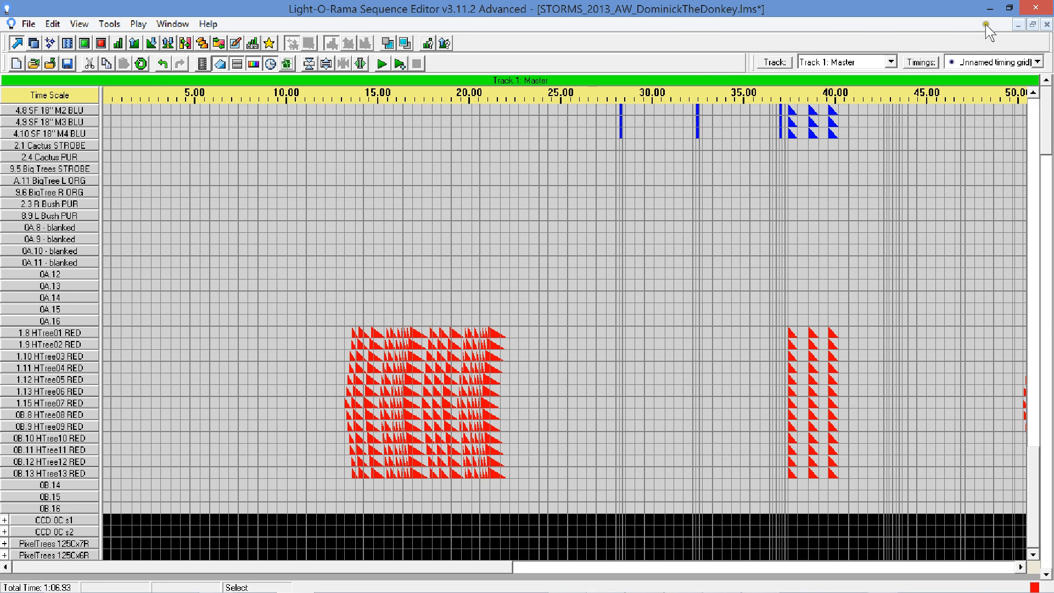
{"action": "left_click", "coordinate": [1035, 7]}
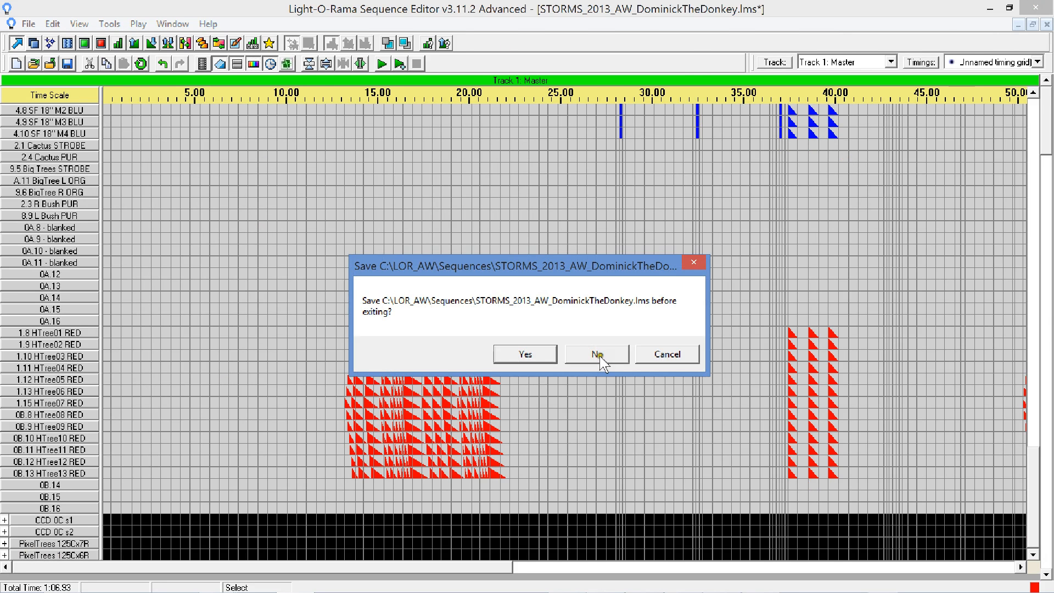
{"action": "left_click", "coordinate": [596, 353]}
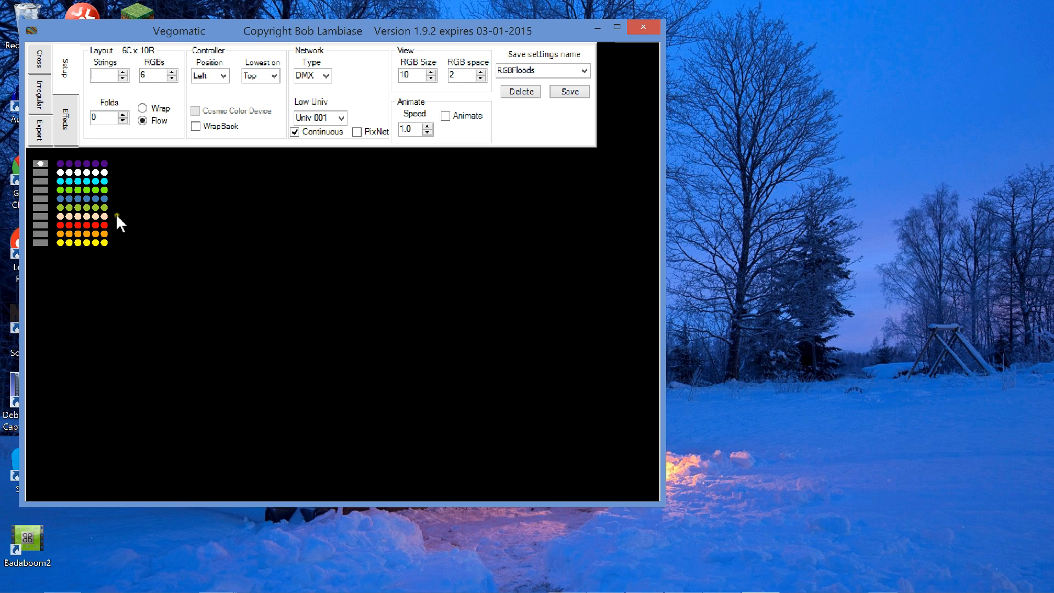
Try to set the RGBFloods layout in Vegomatic to 8 strings with 1 RGB each.
{"action": "type", "text": "8"}
{"action": "left_click_drag", "start_coordinate": [147, 75], "coordinate": [135, 86]}
{"action": "type", "text": "1"}
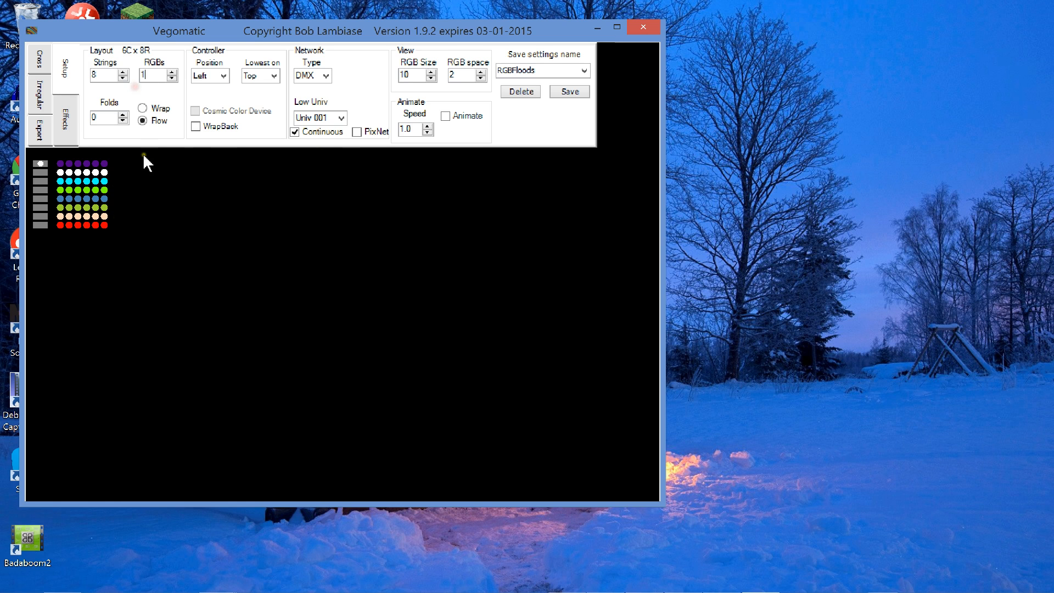
Set the RGBFloods network type to LOR with 0E as the lowest ID.
{"action": "left_click", "coordinate": [328, 77]}
{"action": "left_click", "coordinate": [317, 93]}
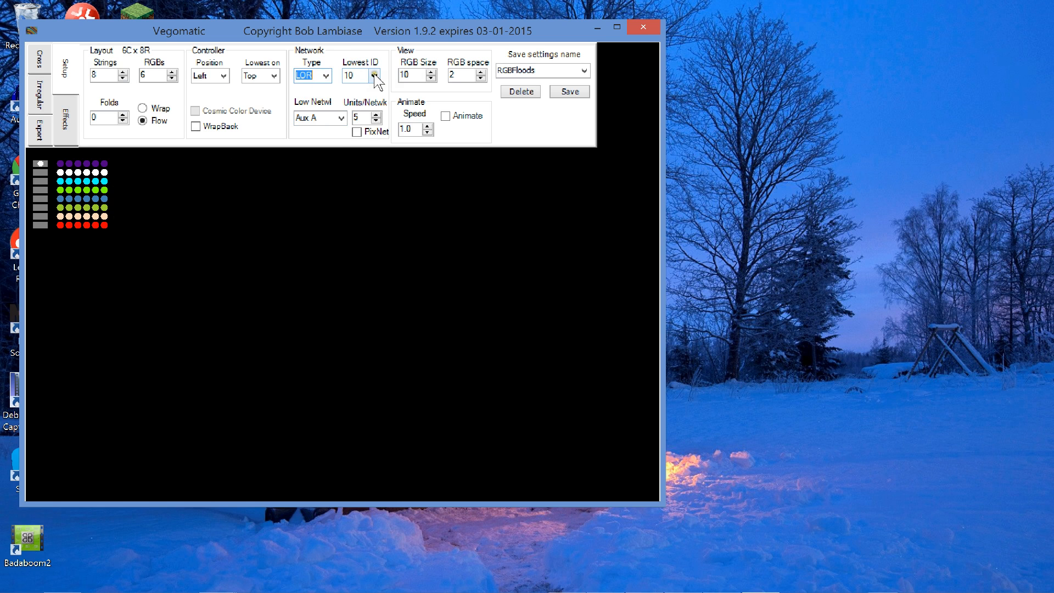
{"action": "left_click", "coordinate": [374, 76]}
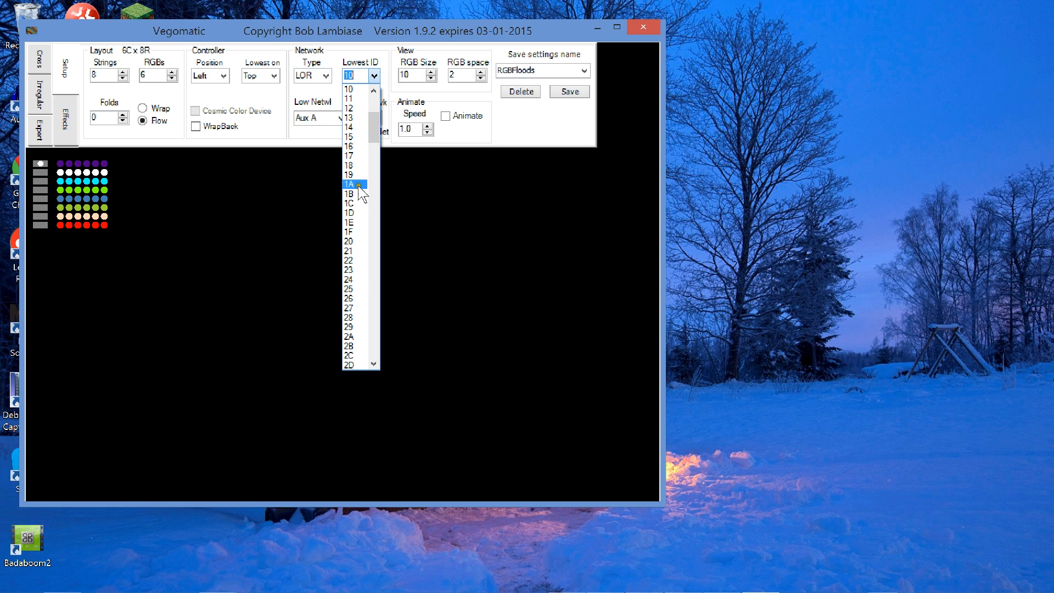
{"action": "left_click_drag", "start_coordinate": [373, 126], "coordinate": [375, 111]}
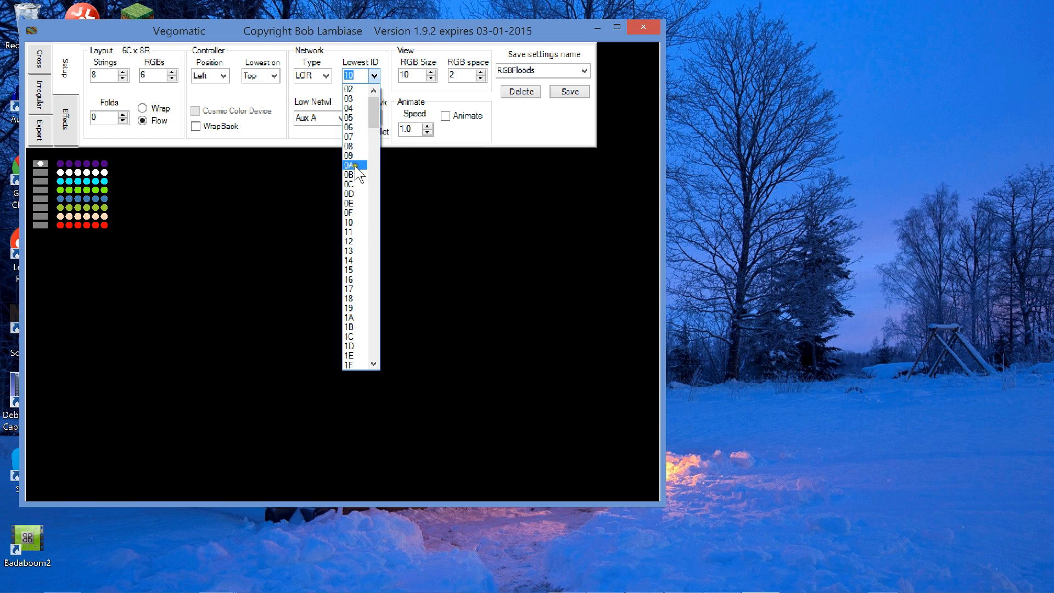
{"action": "left_click", "coordinate": [352, 201]}
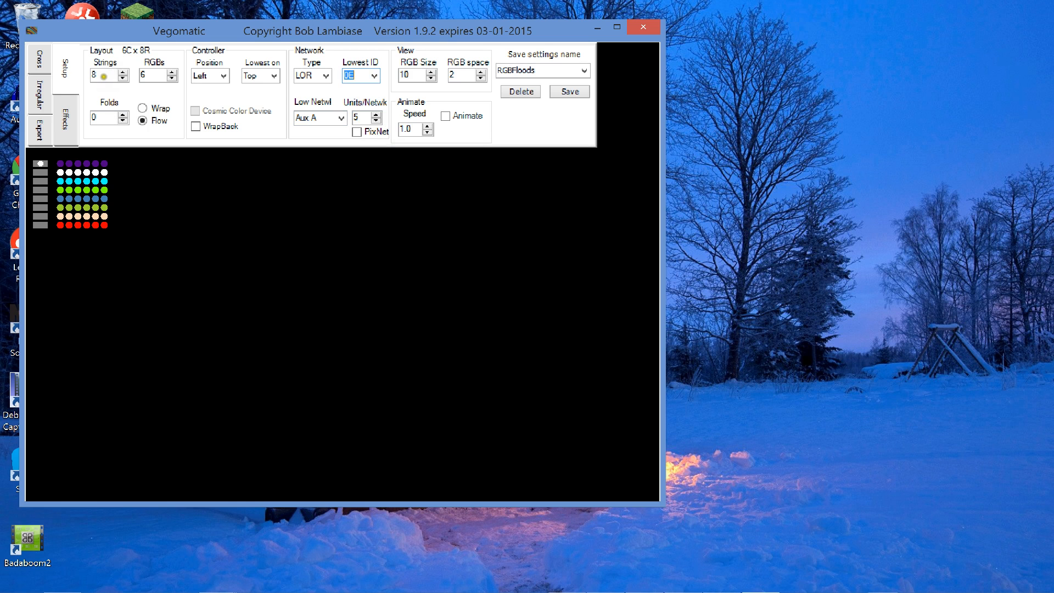
Set the RGBFloods layout to 1 string of 8 RGBs with the Flow option.
{"action": "left_click_drag", "start_coordinate": [105, 75], "coordinate": [71, 67]}
{"action": "type", "text": "1"}
{"action": "left_click", "coordinate": [145, 76]}
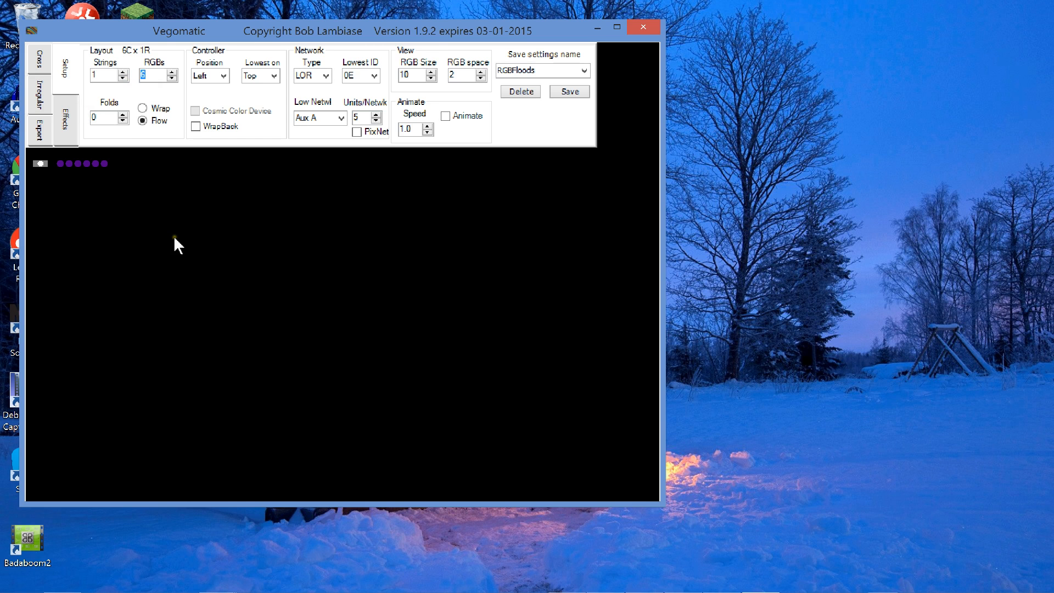
{"action": "left_click", "coordinate": [141, 121]}
{"action": "left_click", "coordinate": [340, 118]}
{"action": "left_click", "coordinate": [340, 118]}
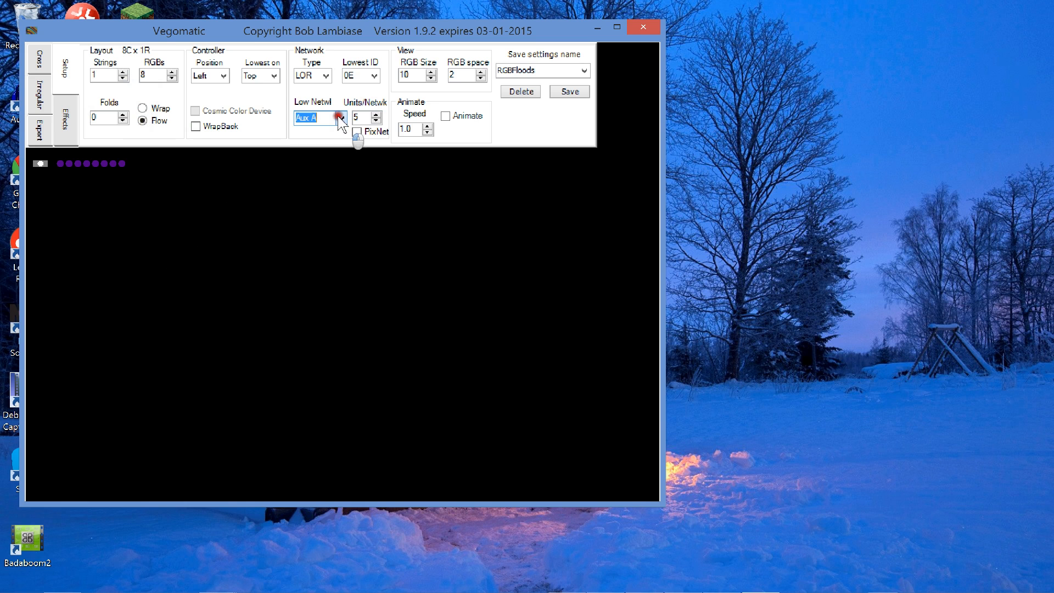
{"action": "left_click", "coordinate": [376, 115]}
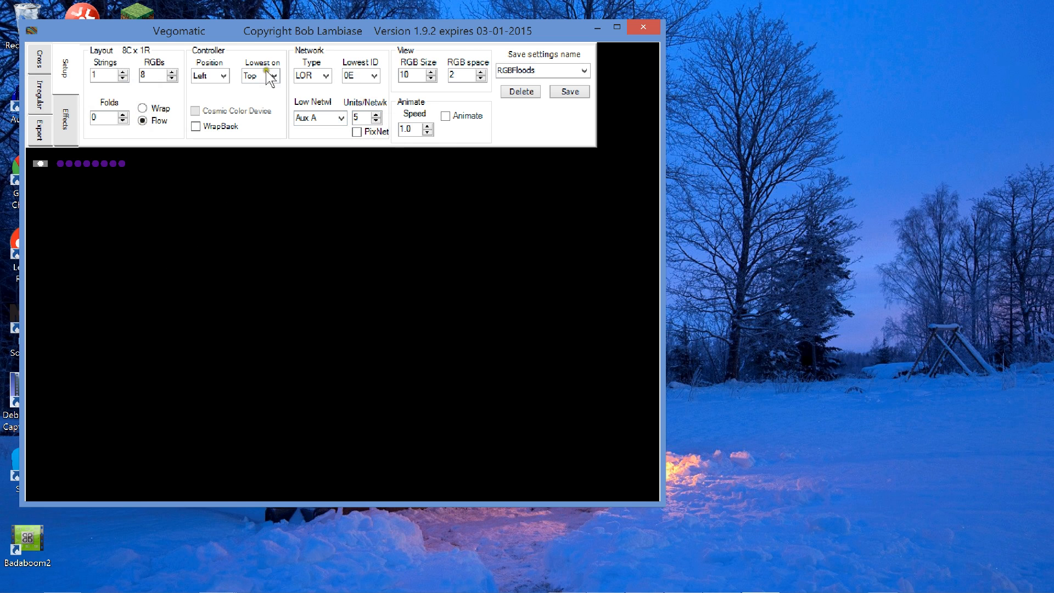
Set VegoConfig2013b.lcc as the starting configuration for the RGBFloods export.
{"action": "left_click", "coordinate": [62, 123]}
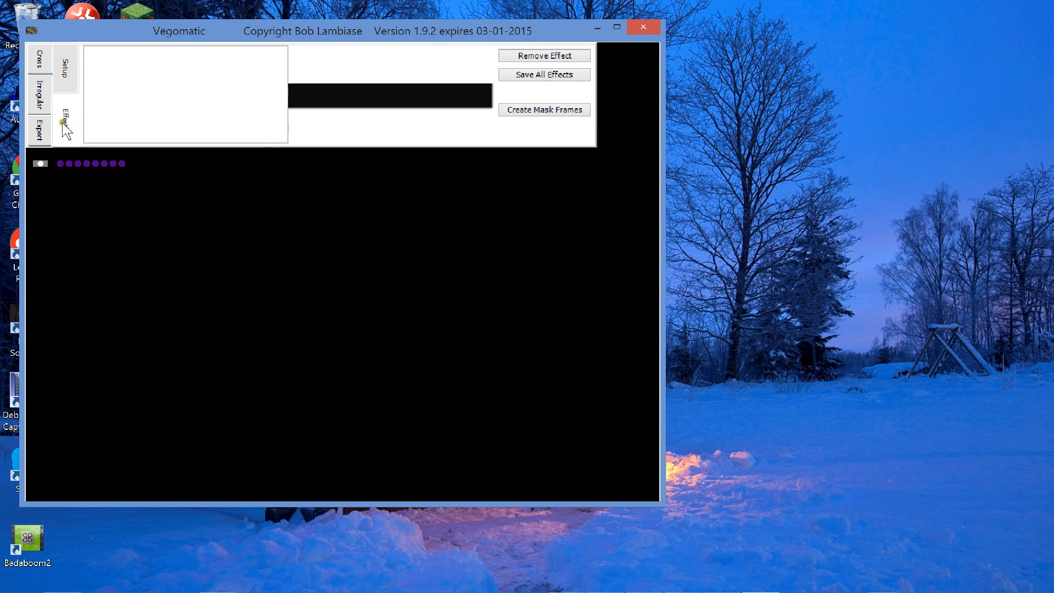
{"action": "left_click", "coordinate": [37, 128]}
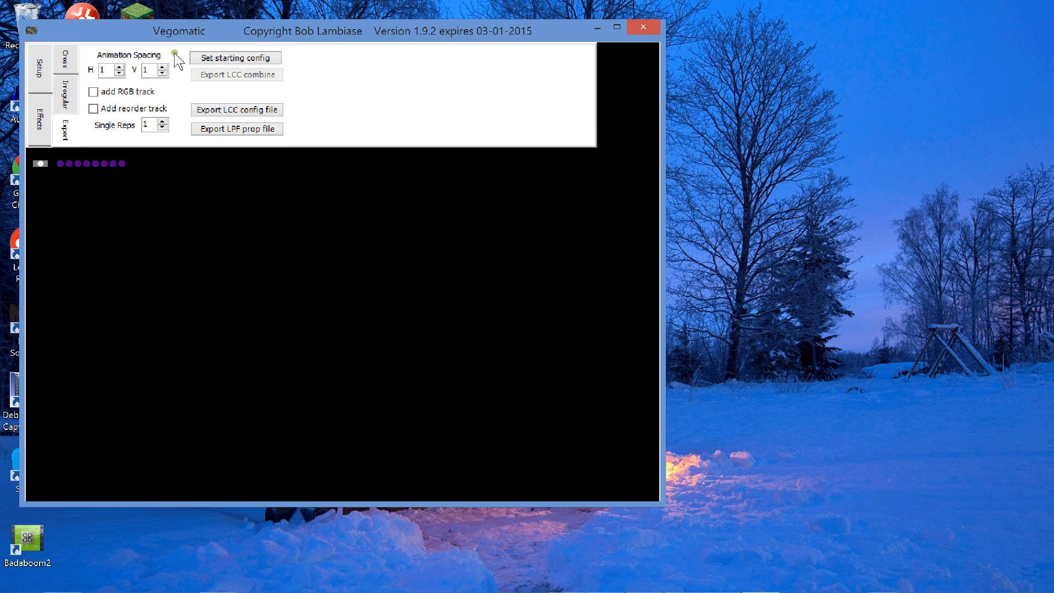
{"action": "left_click", "coordinate": [224, 59]}
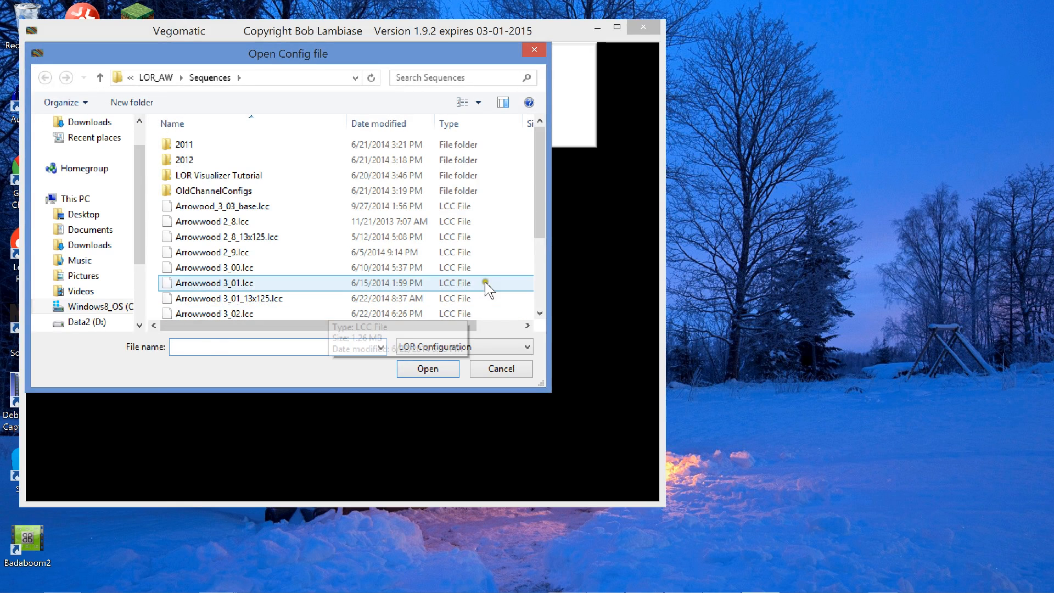
{"action": "left_click_drag", "start_coordinate": [542, 219], "coordinate": [543, 286]}
{"action": "left_click", "coordinate": [258, 309]}
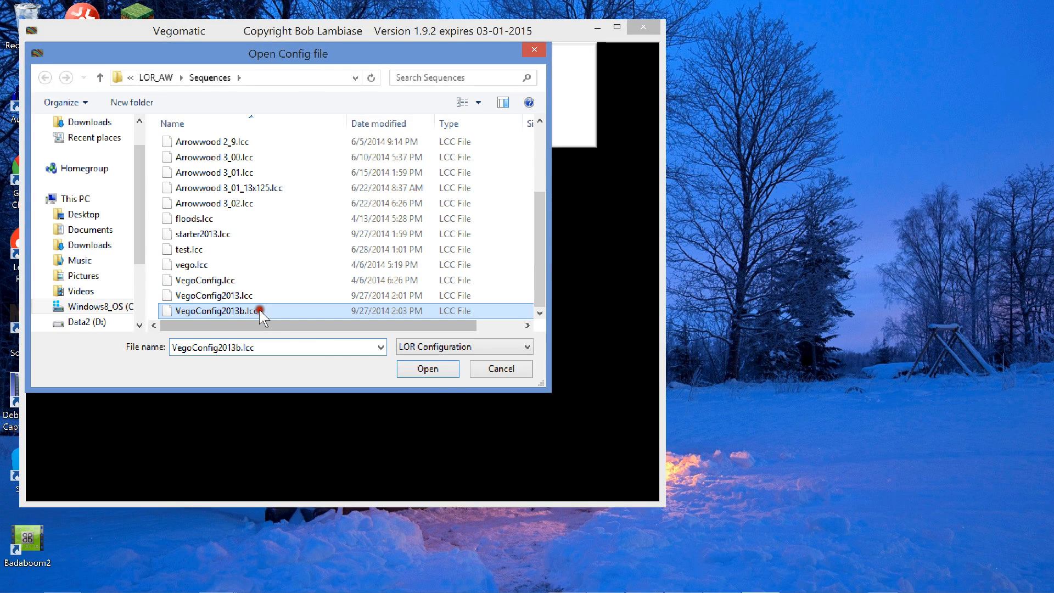
{"action": "left_click", "coordinate": [427, 368]}
Export the combined LCC configuration as VegoConfig2013c and close Vegomatic.
{"action": "left_click", "coordinate": [238, 75]}
{"action": "left_click", "coordinate": [217, 317]}
{"action": "key", "text": "BackSpace"}
{"action": "type", "text": "c"}
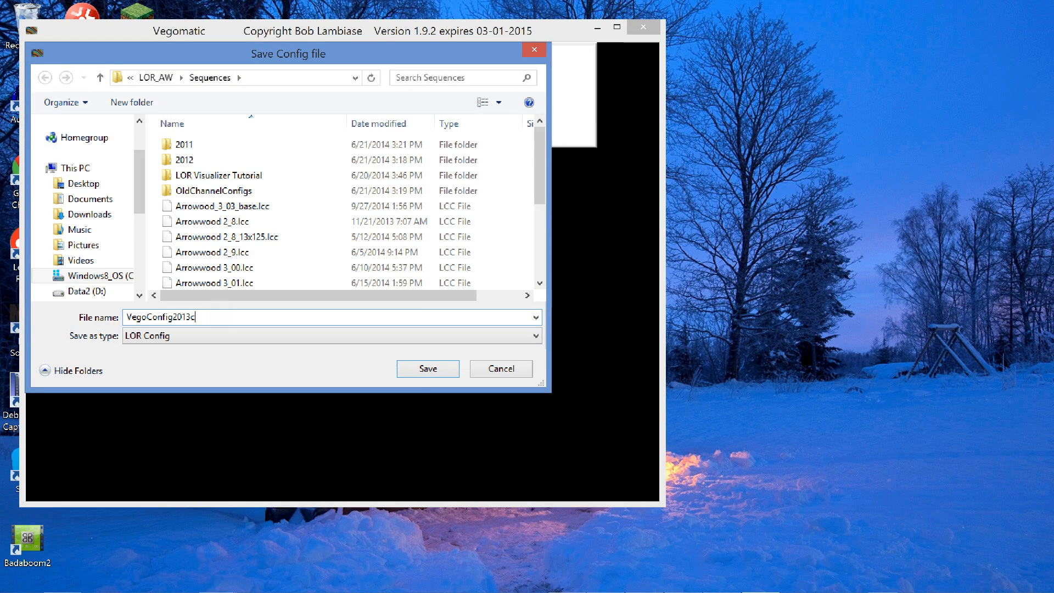
{"action": "left_click", "coordinate": [429, 368]}
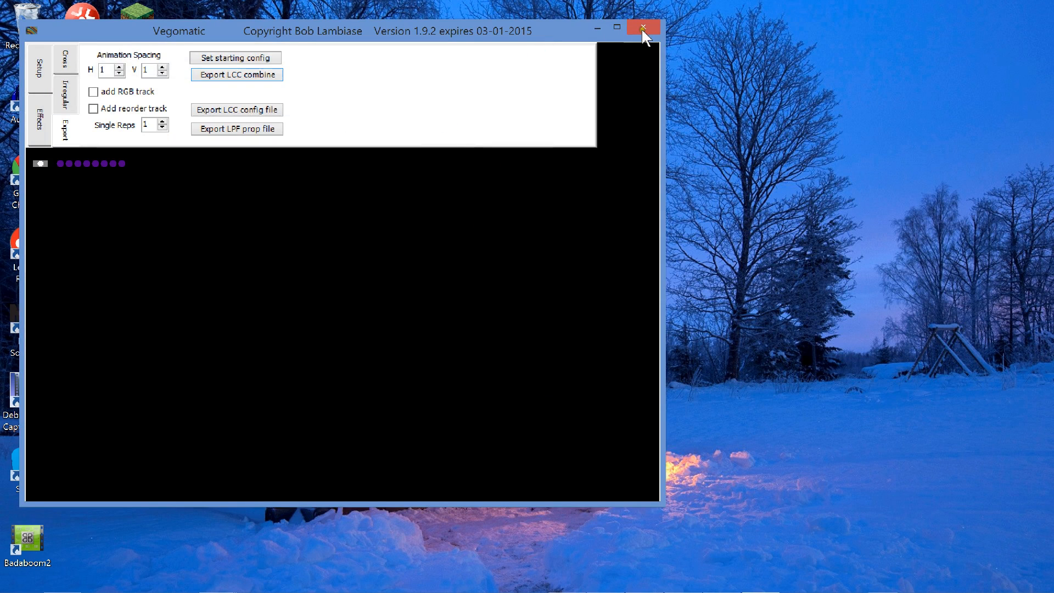
{"action": "left_click", "coordinate": [644, 27]}
Switch to the Light-O-Rama Sequence Editor and open STORMS_2013_AW_DominickTheDonkey.lms.
{"action": "mouse_move", "coordinate": [235, 587]}
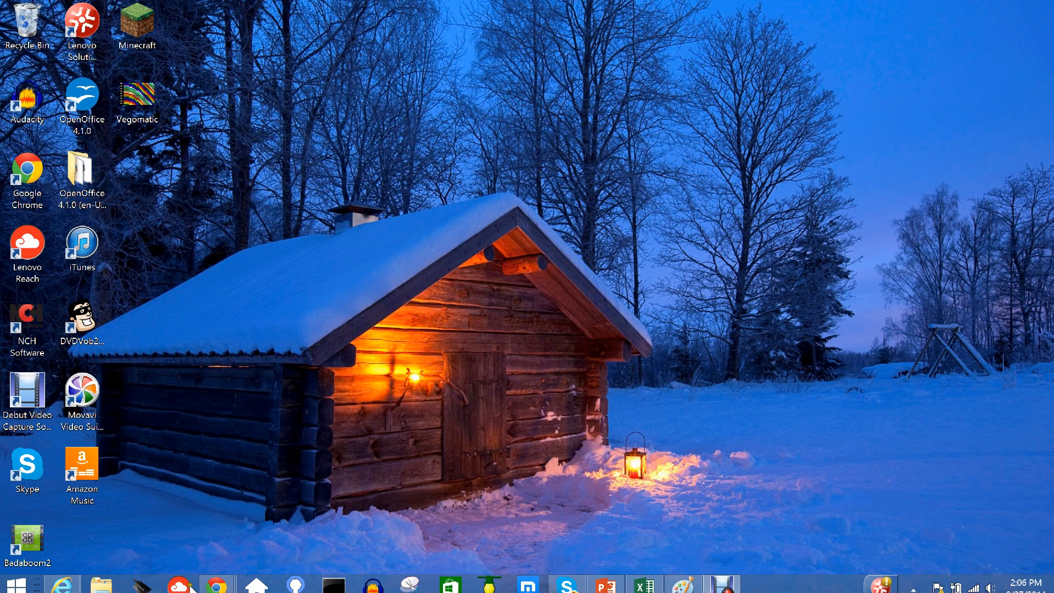
{"action": "left_click", "coordinate": [290, 579]}
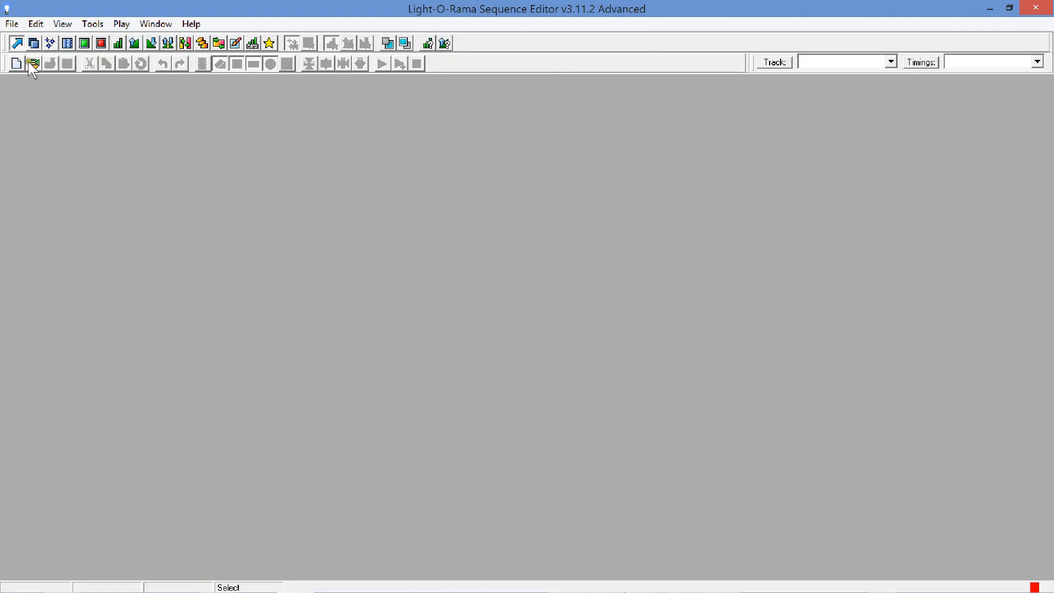
{"action": "left_click", "coordinate": [12, 23]}
{"action": "left_click", "coordinate": [25, 59]}
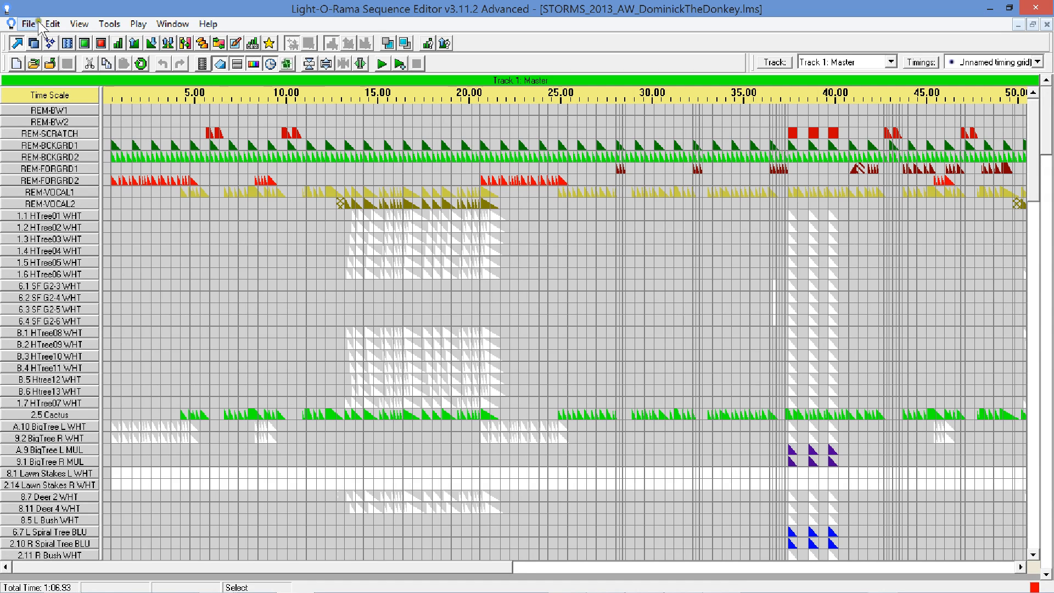
Try to import the VegoConfig2013c.lcc channel configuration into the DominickTheDonkey sequence.
{"action": "left_click", "coordinate": [53, 23]}
{"action": "mouse_move", "coordinate": [135, 460]}
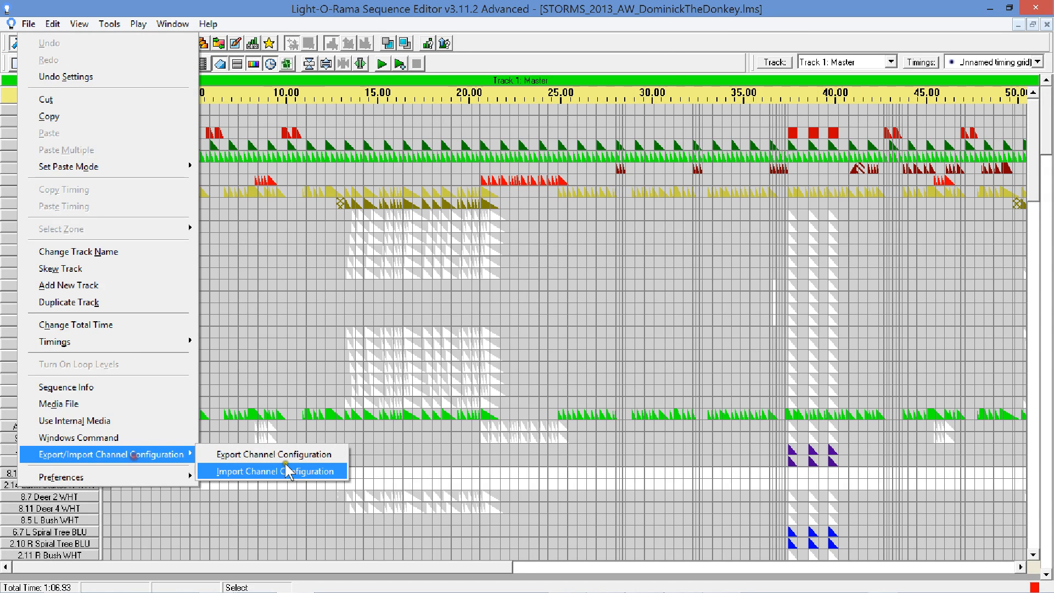
{"action": "left_click", "coordinate": [271, 475]}
{"action": "left_click_drag", "start_coordinate": [668, 170], "coordinate": [637, 271]}
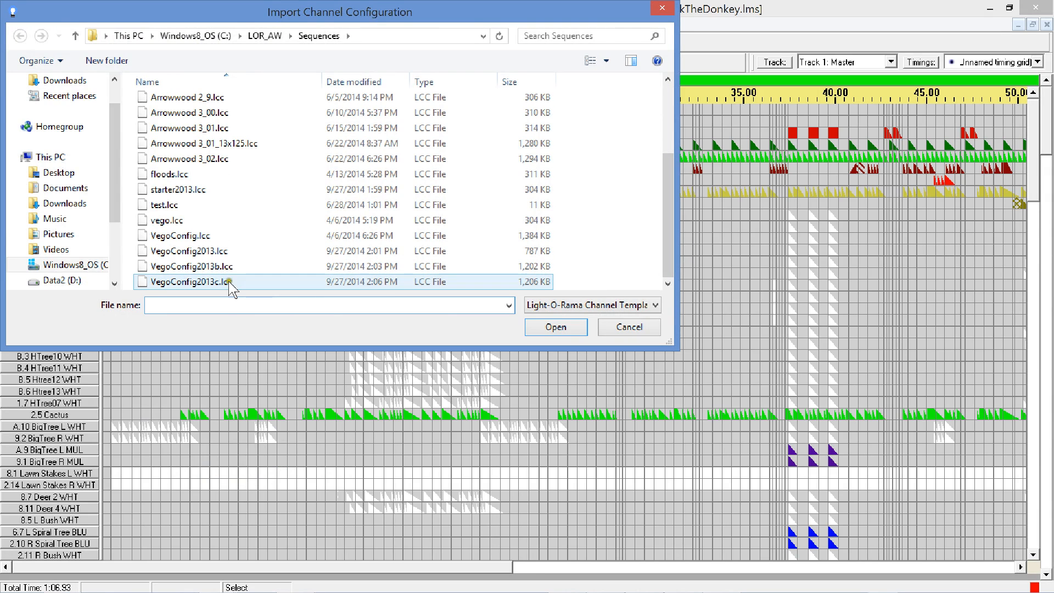
{"action": "left_click", "coordinate": [410, 281]}
{"action": "left_click", "coordinate": [530, 326]}
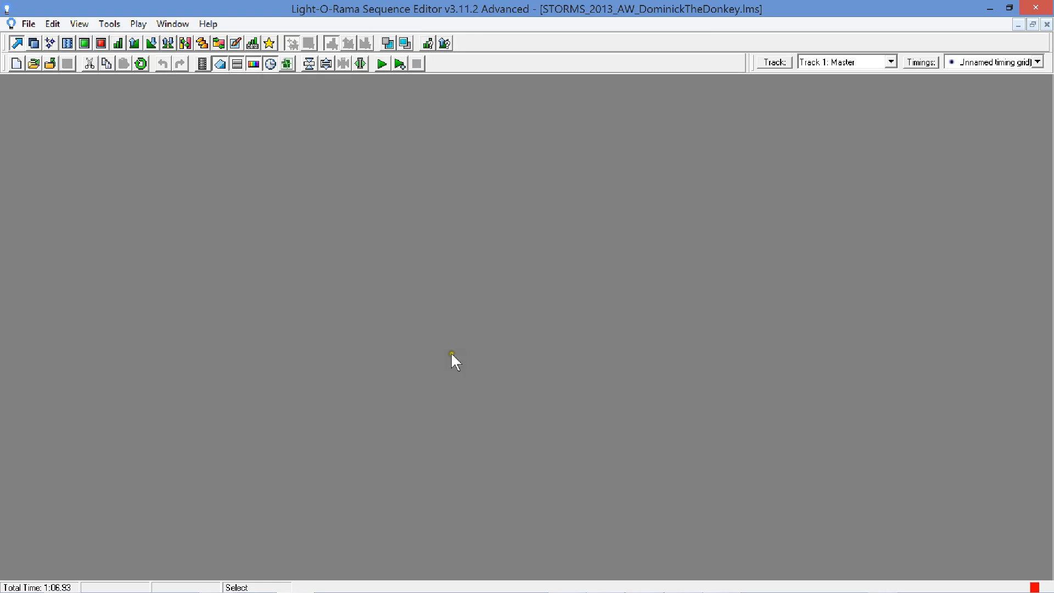
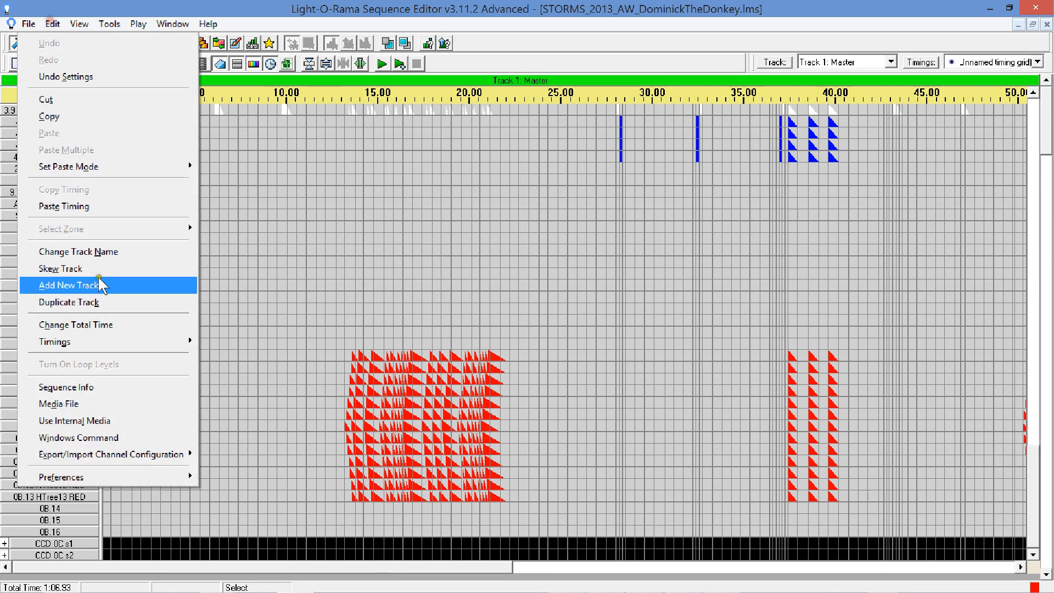
Import the VegoConfig2013b.lcc channel configuration into the DominickTheDonkey sequence.
{"action": "mouse_move", "coordinate": [124, 456]}
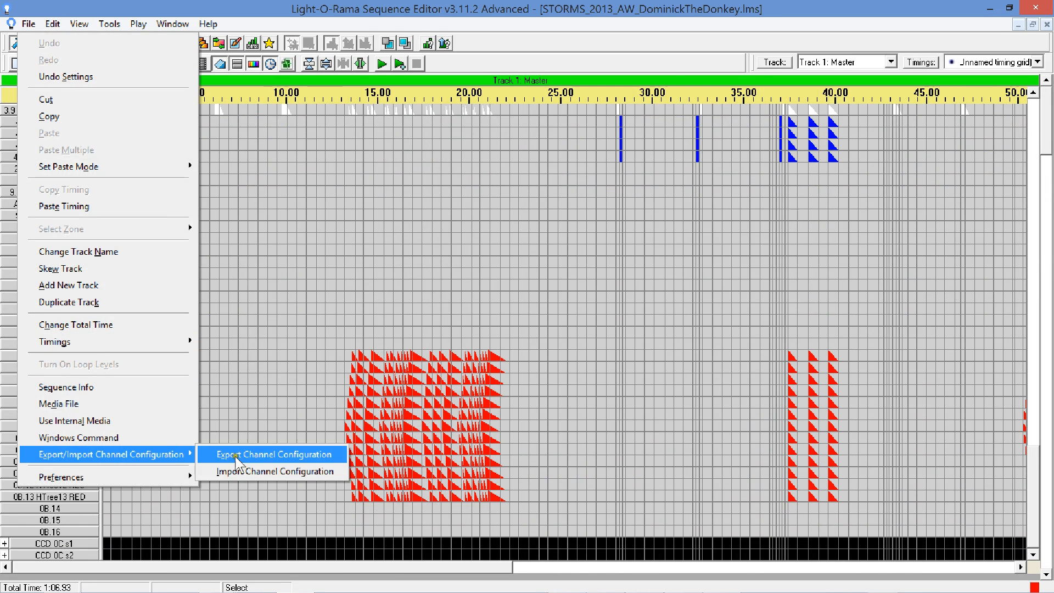
{"action": "left_click", "coordinate": [239, 476]}
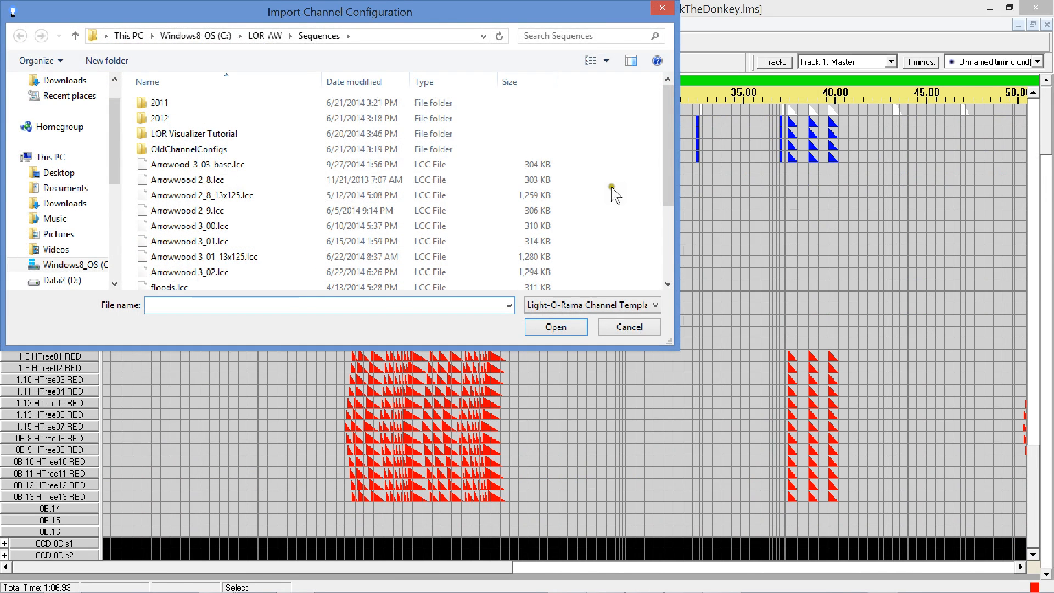
{"action": "left_click_drag", "start_coordinate": [669, 170], "coordinate": [626, 285]}
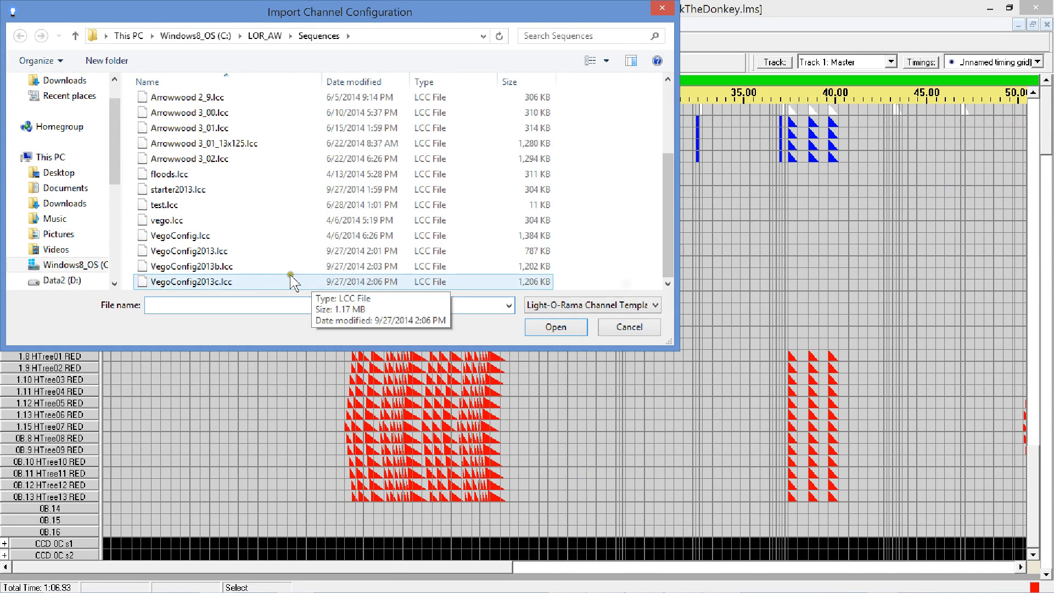
{"action": "left_click", "coordinate": [340, 268]}
{"action": "left_click", "coordinate": [551, 327]}
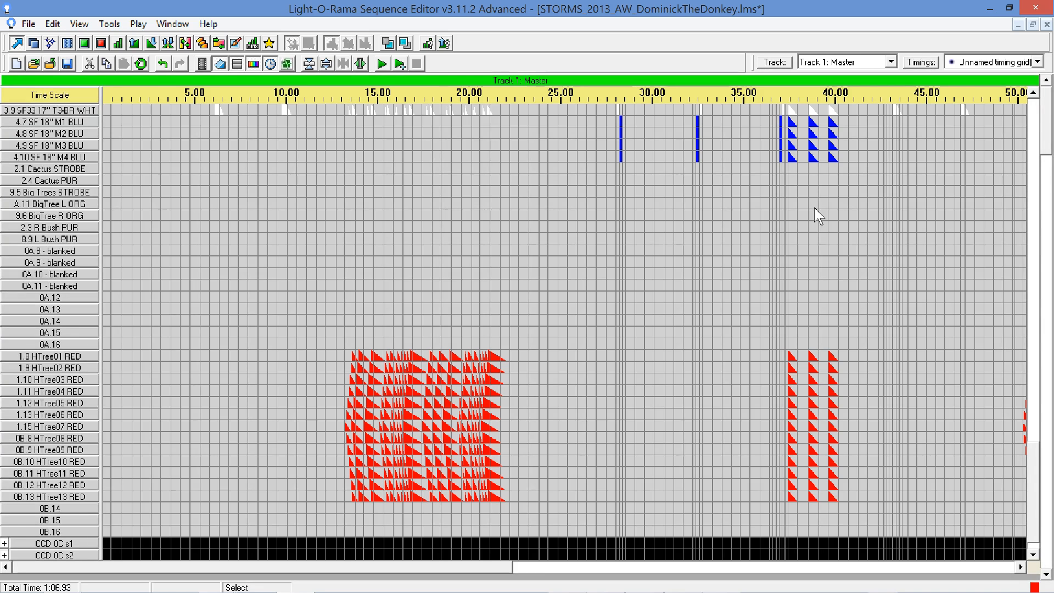
Start adding a device below the PixelTrees groups, named RGBFloods, with CMB24D as the device type.
{"action": "scroll", "coordinate": [1024, 464], "scroll_direction": "down", "scroll_amount": 1}
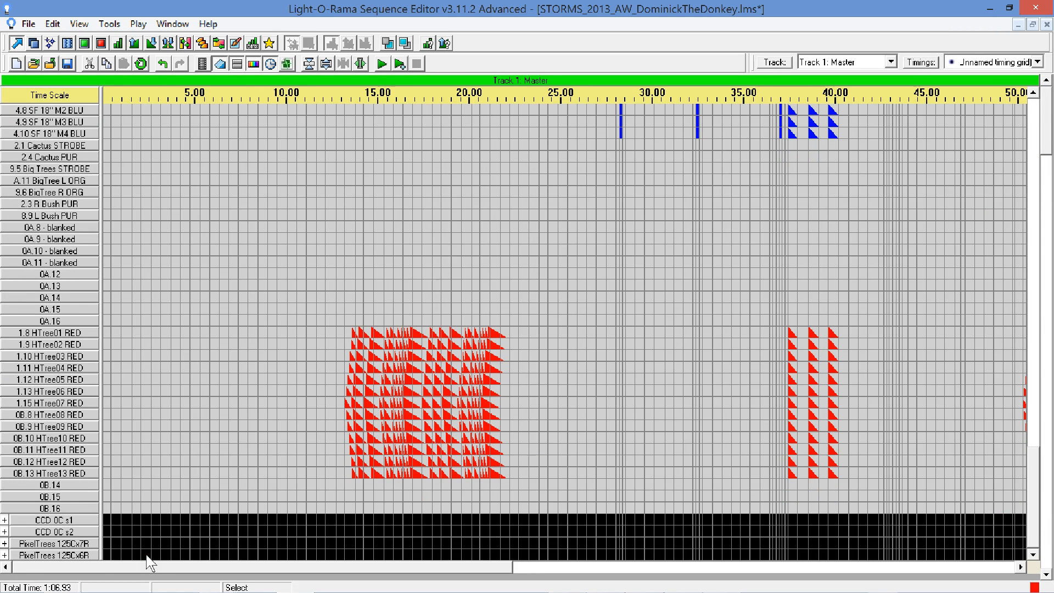
{"action": "key", "text": "ctrl+d"}
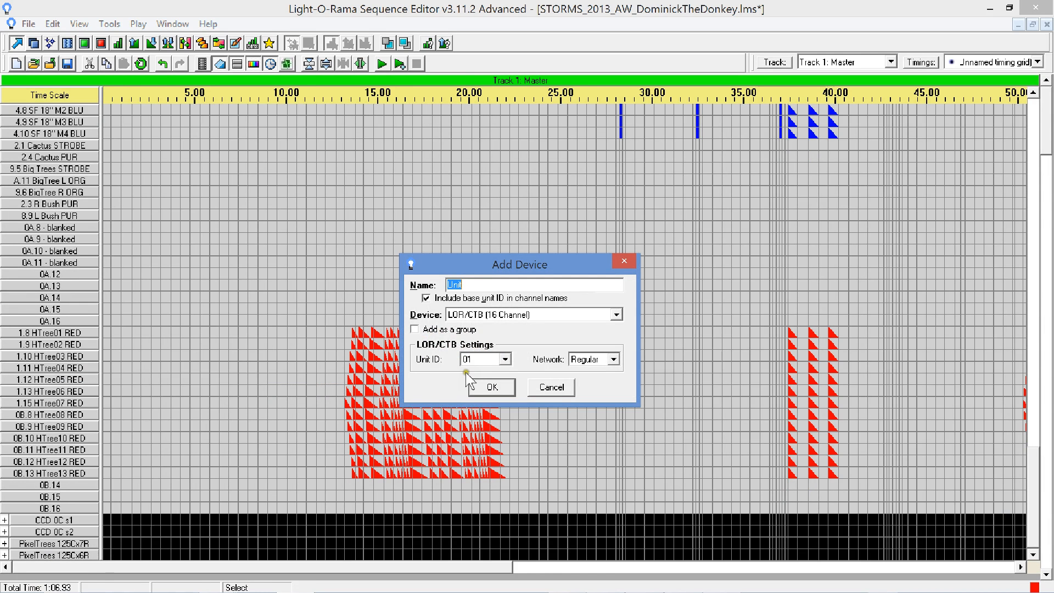
{"action": "type", "text": "D"}
{"action": "type", "text": "GB"}
{"action": "type", "text": "Floods"}
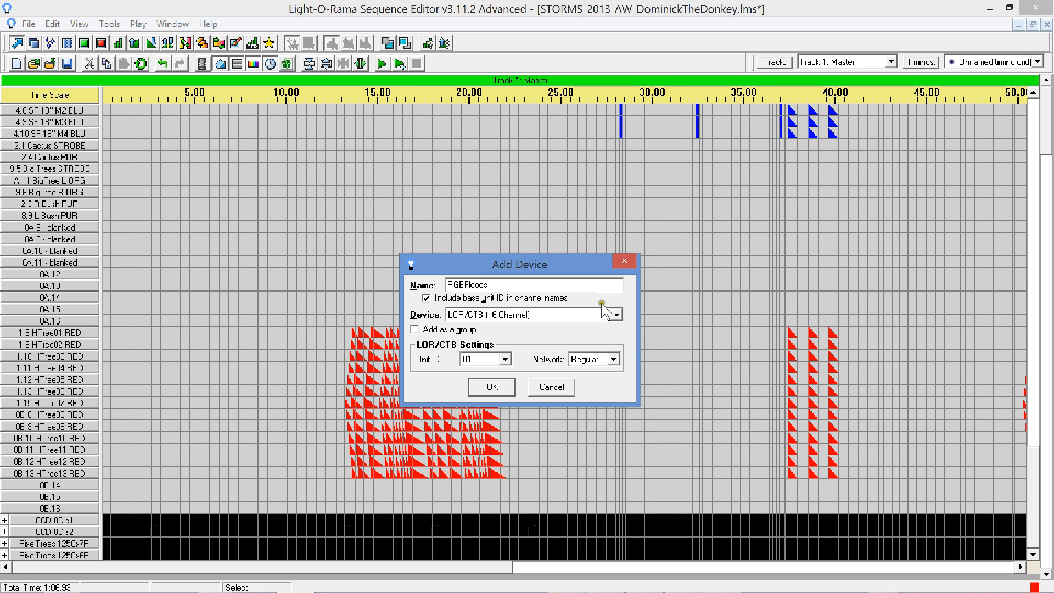
{"action": "left_click", "coordinate": [616, 315]}
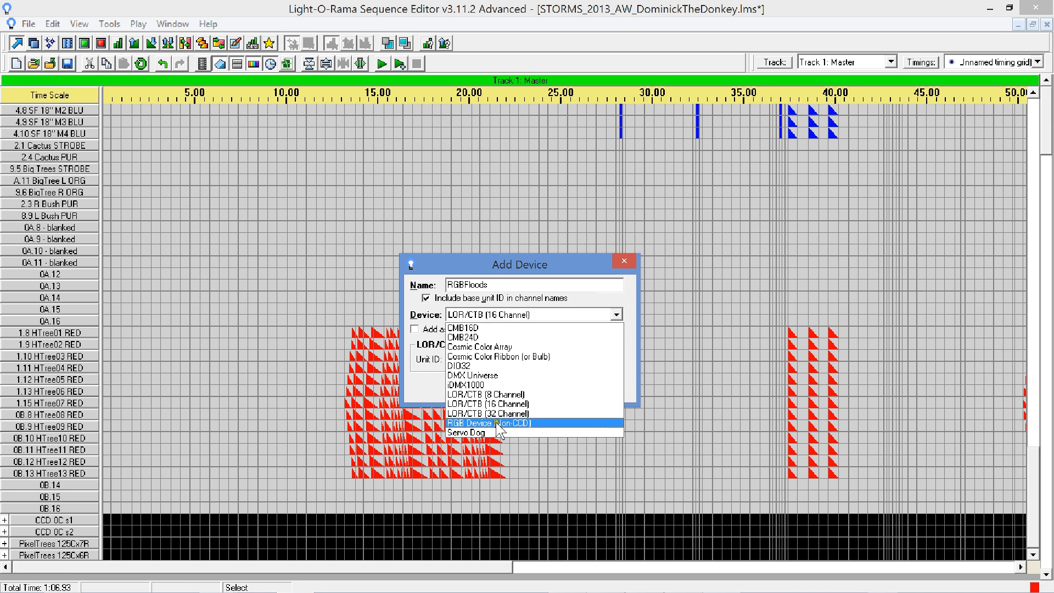
{"action": "left_click", "coordinate": [471, 343]}
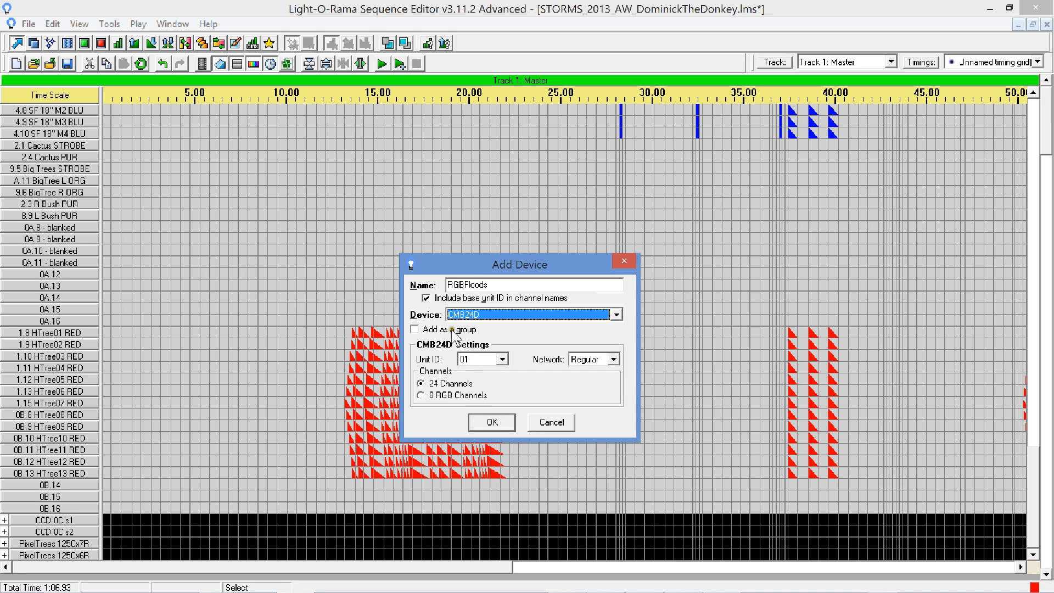
Set the RGBFloods device to unit ID 0E with 8 RGB channels, add it and check its new channel rows.
{"action": "left_click", "coordinate": [502, 359]}
{"action": "scroll", "coordinate": [484, 385], "scroll_direction": "down", "scroll_amount": 5}
{"action": "left_click", "coordinate": [502, 374]}
{"action": "left_click", "coordinate": [466, 373]}
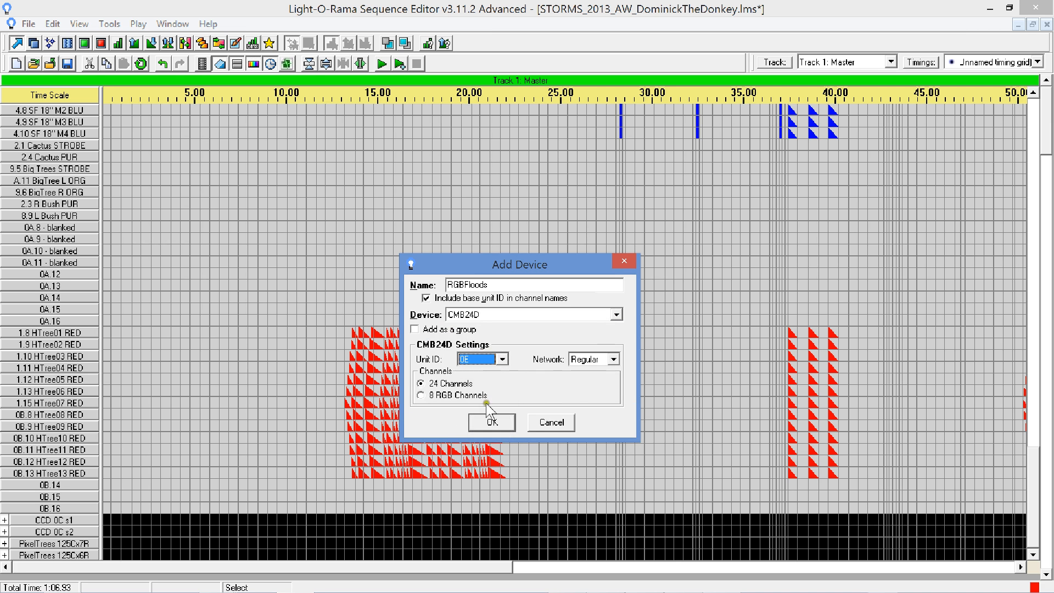
{"action": "left_click", "coordinate": [444, 396]}
{"action": "left_click", "coordinate": [446, 384]}
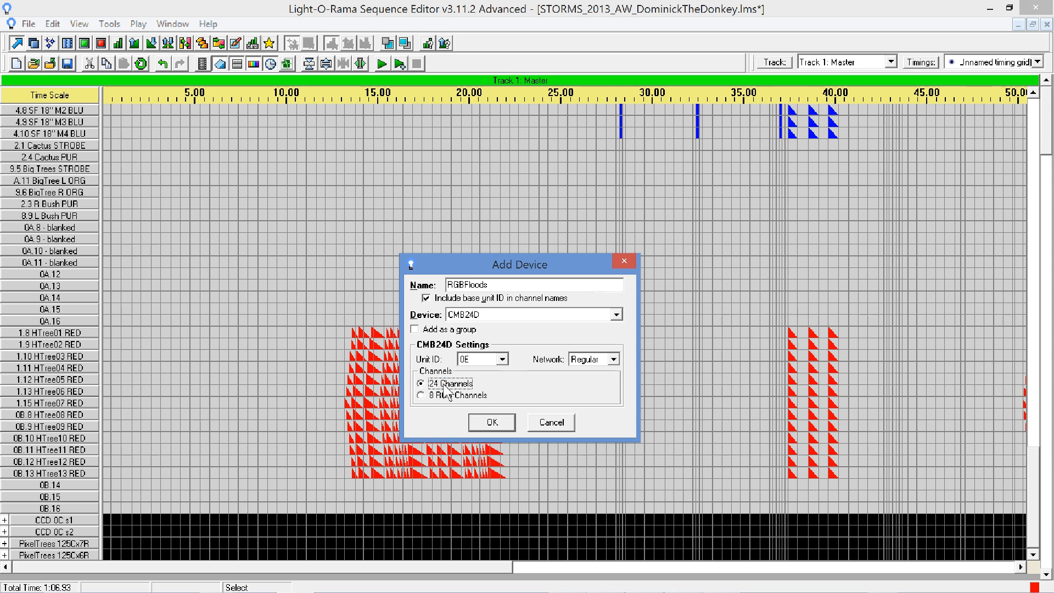
{"action": "left_click", "coordinate": [444, 395]}
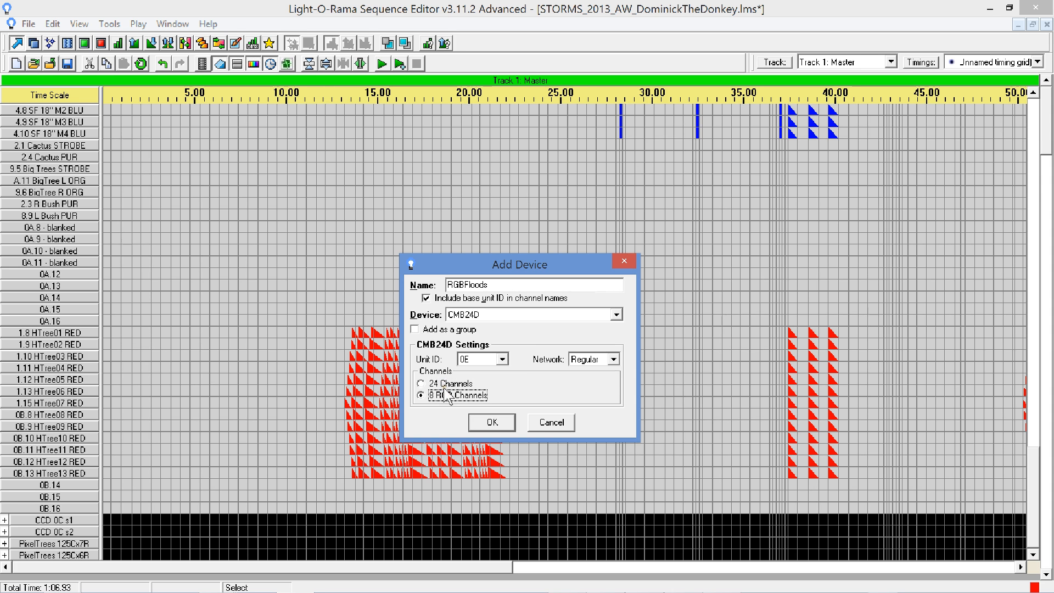
{"action": "left_click", "coordinate": [491, 424]}
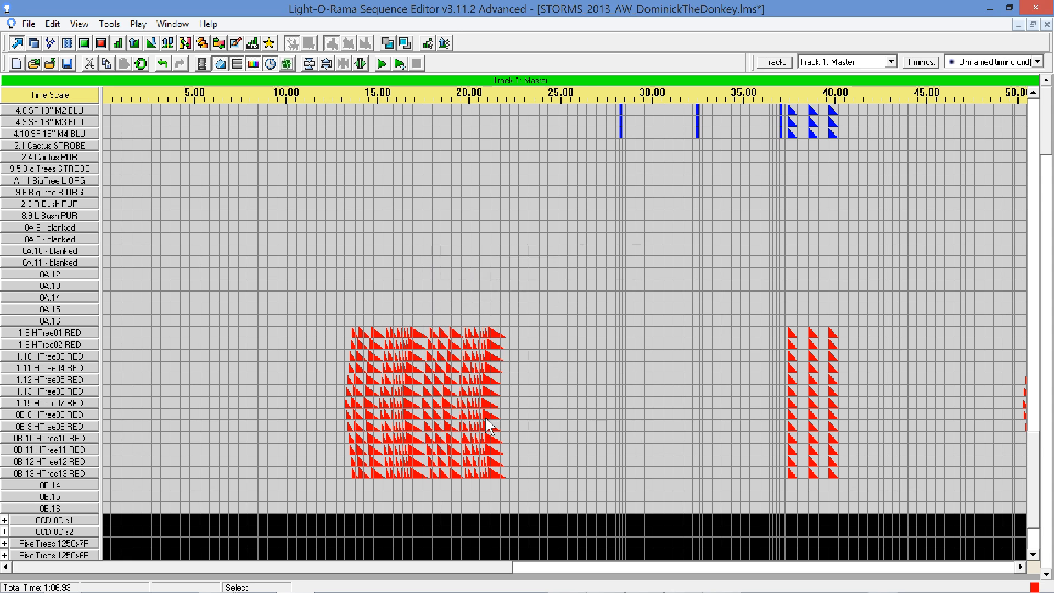
{"action": "scroll", "coordinate": [975, 500], "scroll_direction": "down", "scroll_amount": 3}
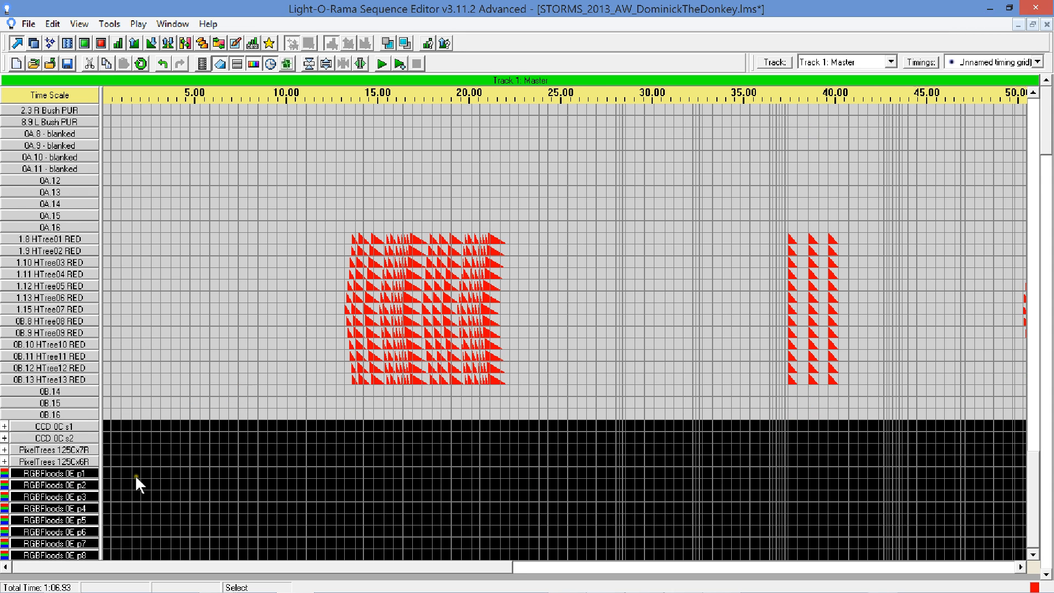
Save the sequence as a new file named STORMS2014_AW_DominickTheDonkey.
{"action": "left_click", "coordinate": [67, 64]}
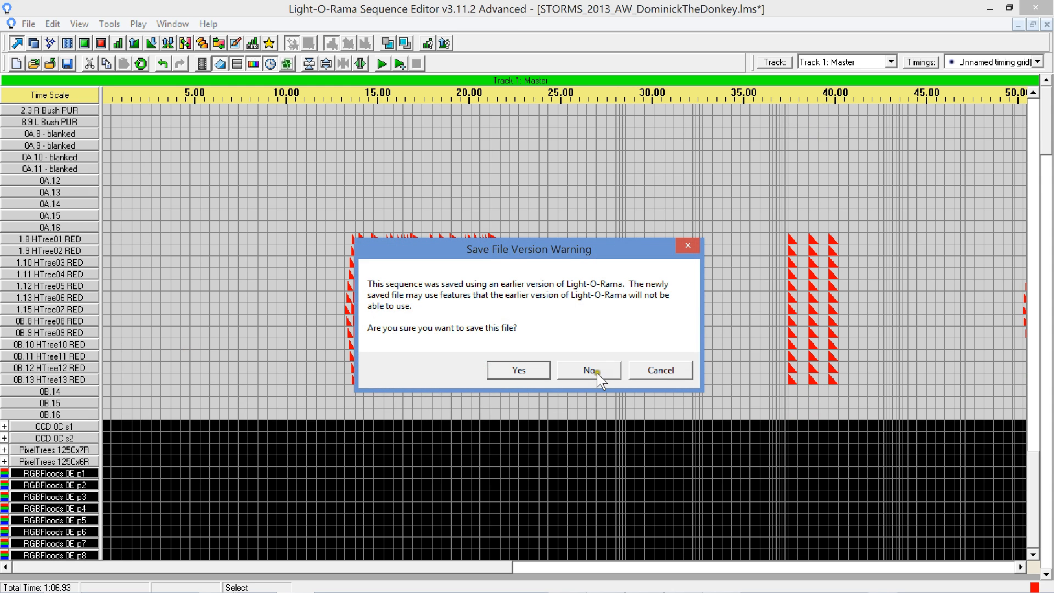
{"action": "left_click", "coordinate": [652, 367]}
{"action": "left_click", "coordinate": [28, 24]}
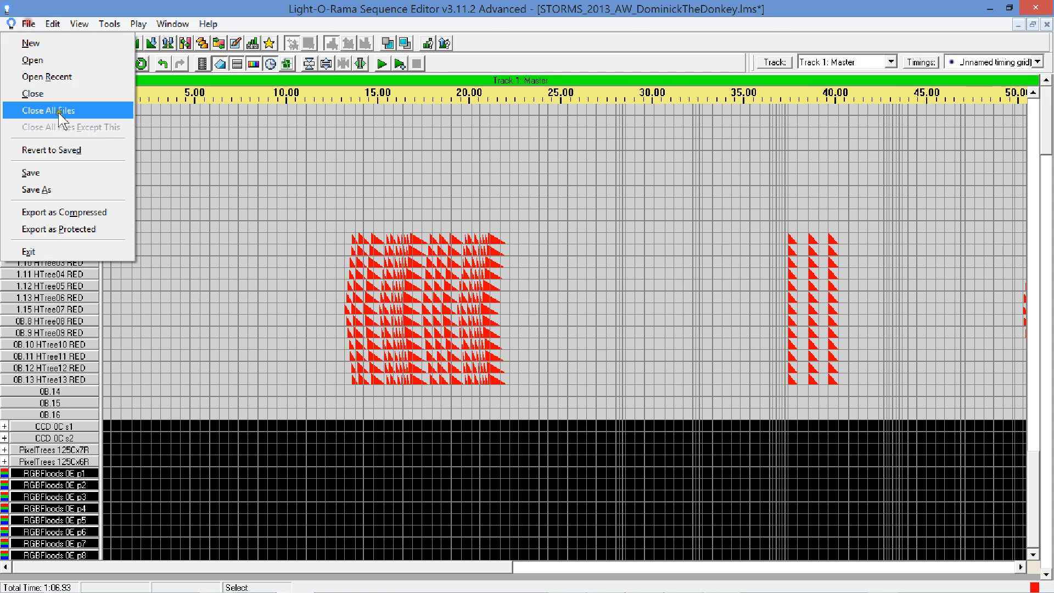
{"action": "left_click", "coordinate": [54, 189]}
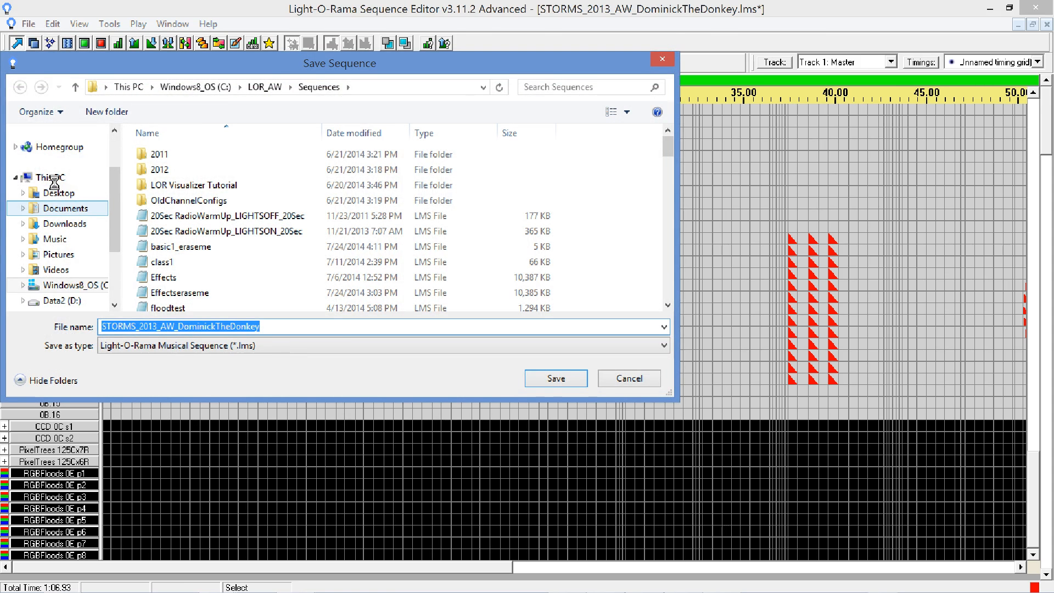
{"action": "key", "text": "End"}
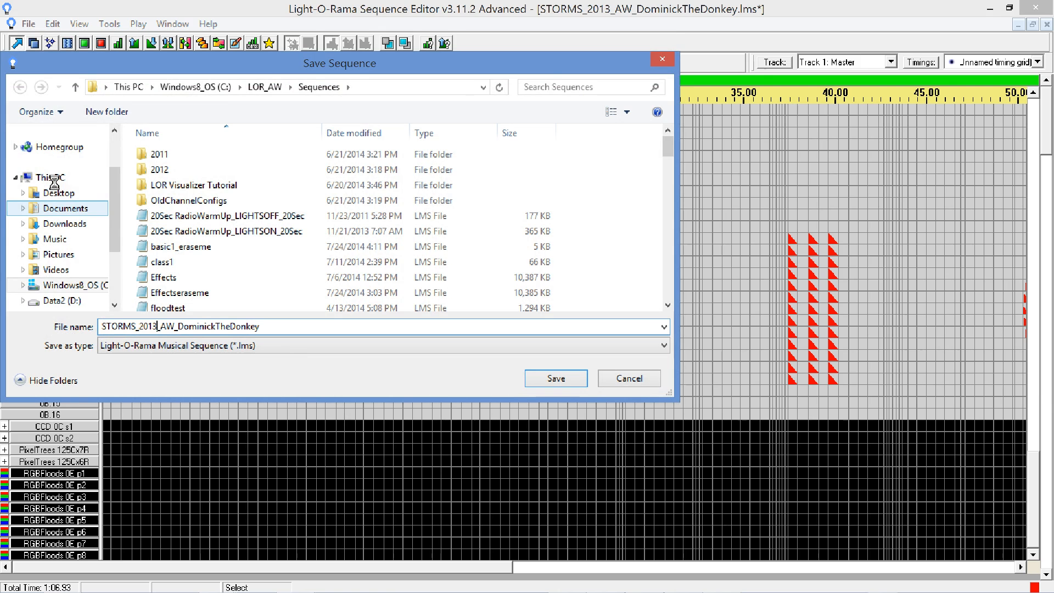
{"action": "key", "text": "BackSpace"}
{"action": "key", "text": "BackSpace"}
{"action": "key", "text": "BackSpace"}
{"action": "key", "text": "BackSpace"}
{"action": "key", "text": "BackSpace"}
{"action": "type", "text": "2014"}
{"action": "key", "text": "Return"}
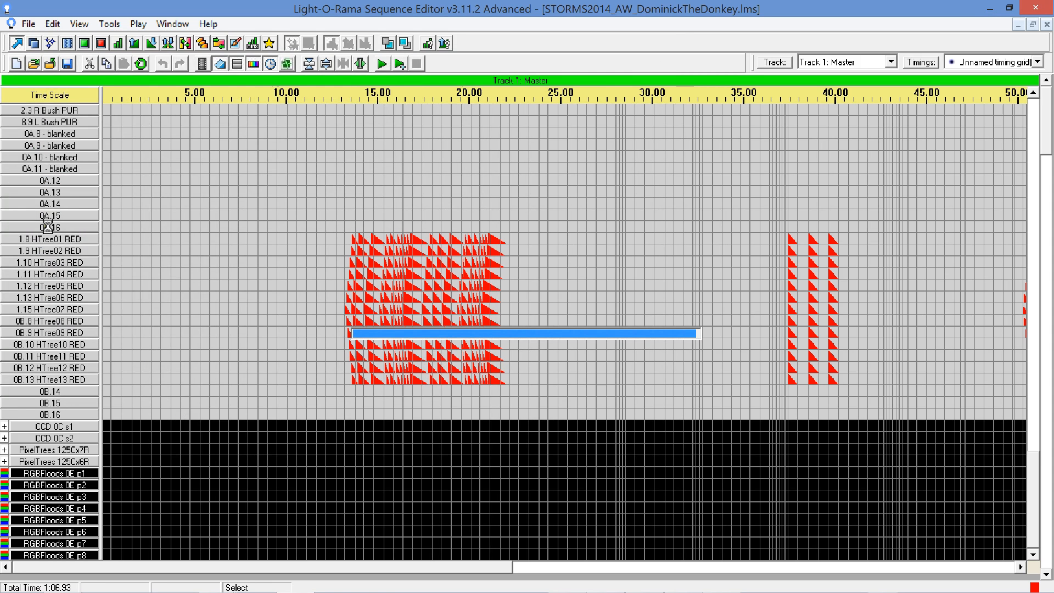
Open the network preferences for DMX universes and check the E1.31 address settings of universe 6 without changing them.
{"action": "left_click", "coordinate": [144, 386]}
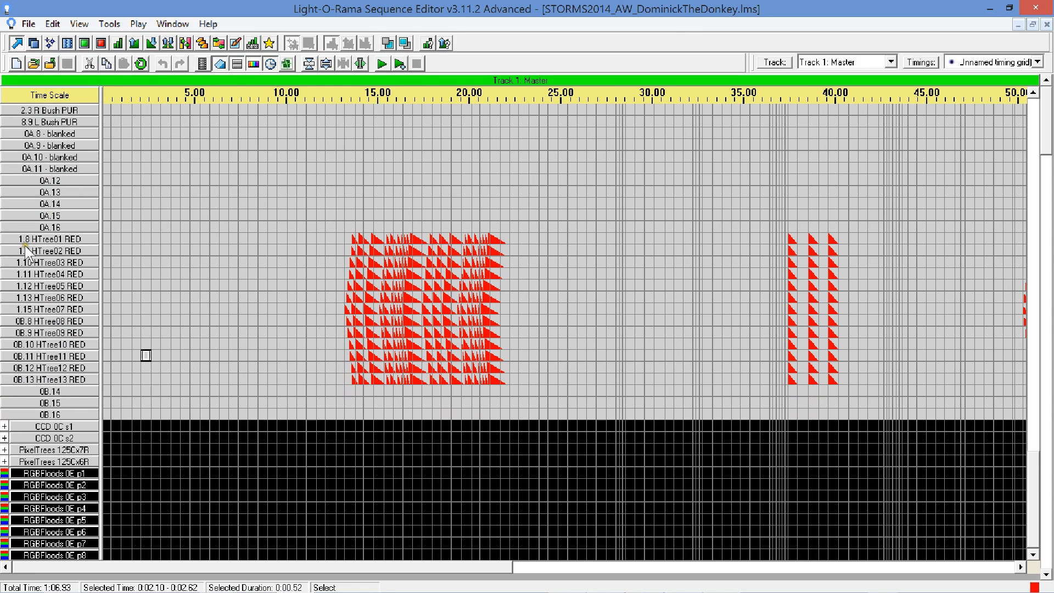
{"action": "left_click", "coordinate": [61, 241]}
{"action": "left_click", "coordinate": [53, 24]}
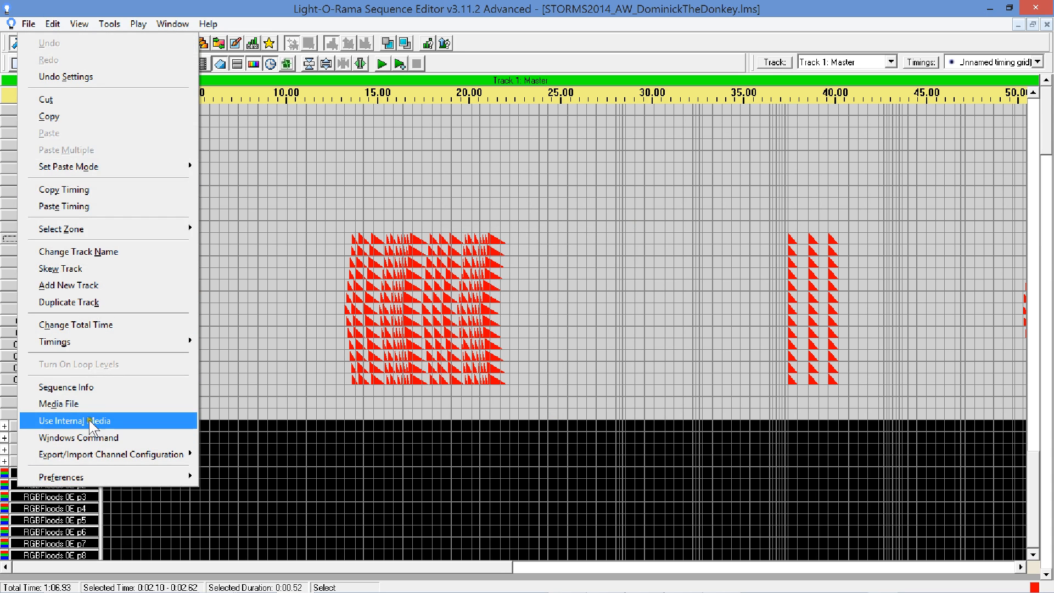
{"action": "mouse_move", "coordinate": [87, 477]}
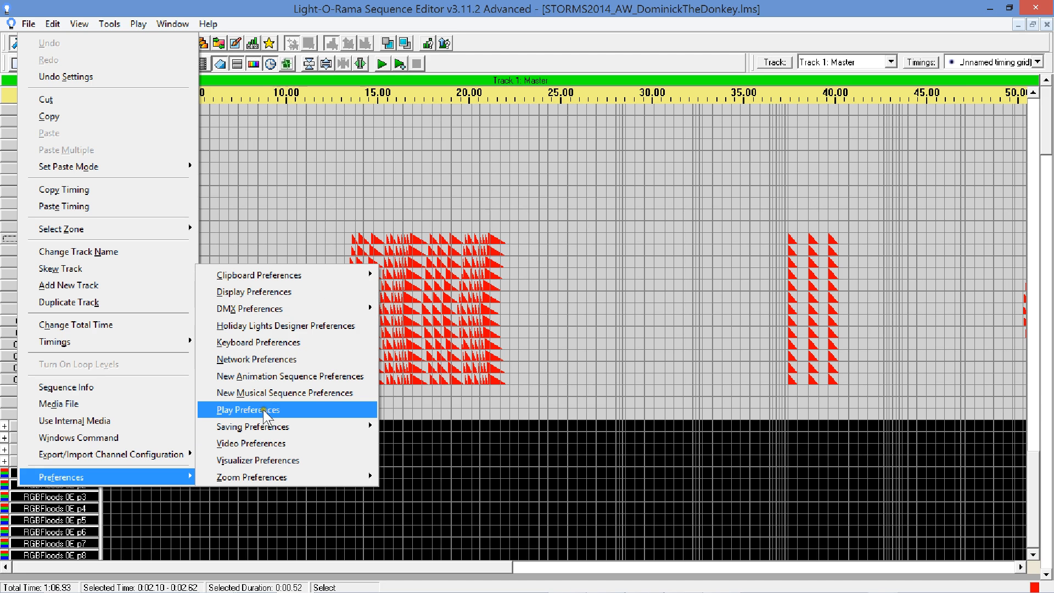
{"action": "left_click", "coordinate": [244, 362]}
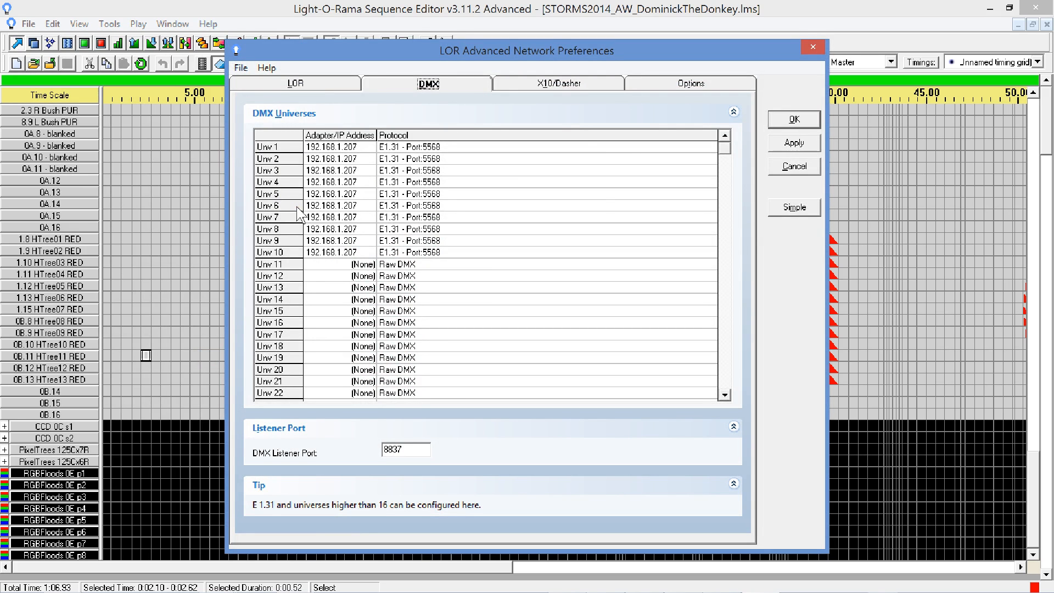
{"action": "double_click", "coordinate": [321, 206]}
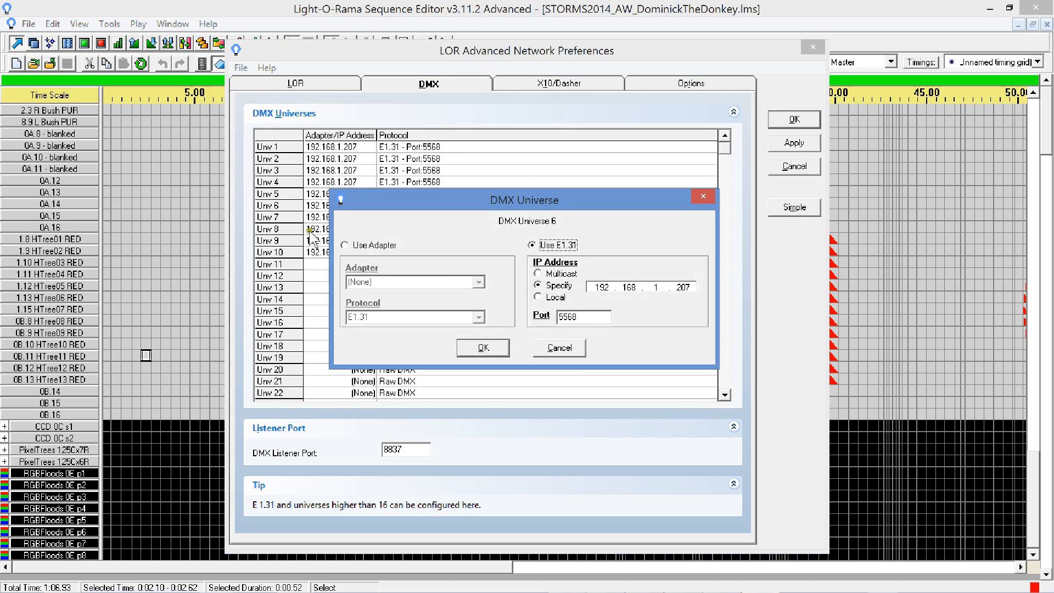
{"action": "left_click", "coordinate": [568, 349]}
{"action": "left_click", "coordinate": [379, 254]}
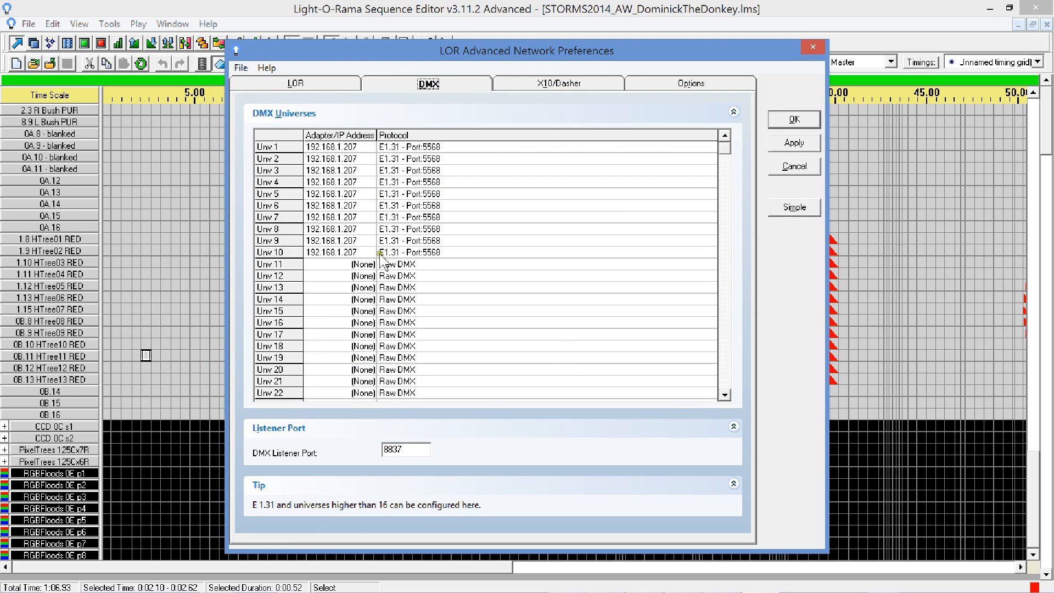
Set the E1.31 IP address of DMX universe 7 to 192.168.1.208.
{"action": "left_click", "coordinate": [311, 214]}
{"action": "left_click", "coordinate": [312, 215]}
{"action": "right_click", "coordinate": [318, 216]}
{"action": "double_click", "coordinate": [319, 216]}
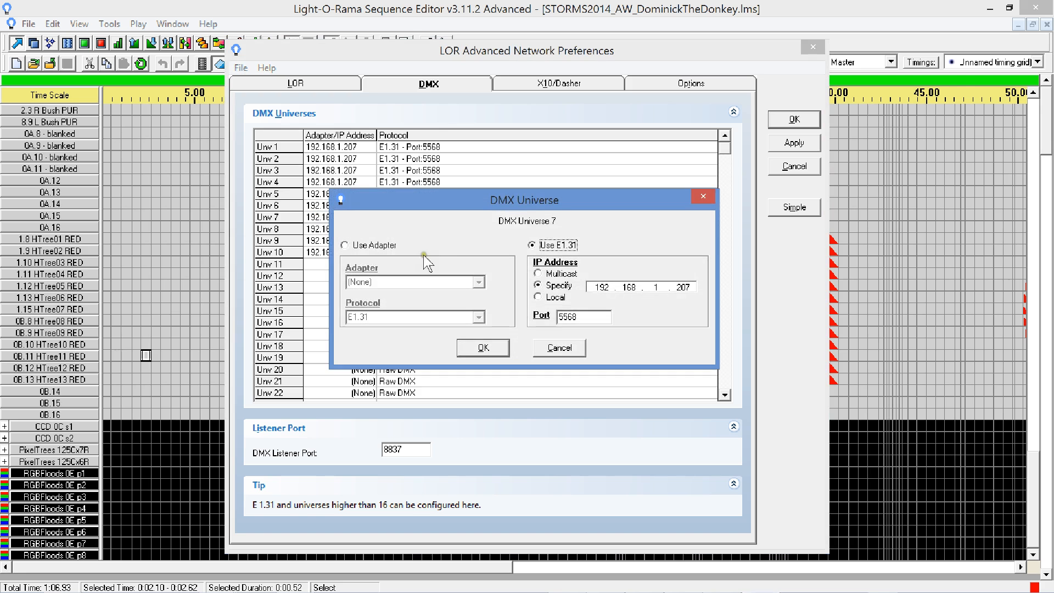
{"action": "left_click", "coordinate": [686, 285]}
{"action": "left_click", "coordinate": [483, 348]}
Set the E1.31 IP address of DMX universe 8 to 192.168.1.208.
{"action": "double_click", "coordinate": [318, 229]}
{"action": "left_click", "coordinate": [687, 286]}
{"action": "key", "text": "BackSpace"}
{"action": "key", "text": "BackSpace"}
{"action": "key", "text": "BackSpace"}
{"action": "type", "text": "208"}
{"action": "left_click", "coordinate": [483, 348]}
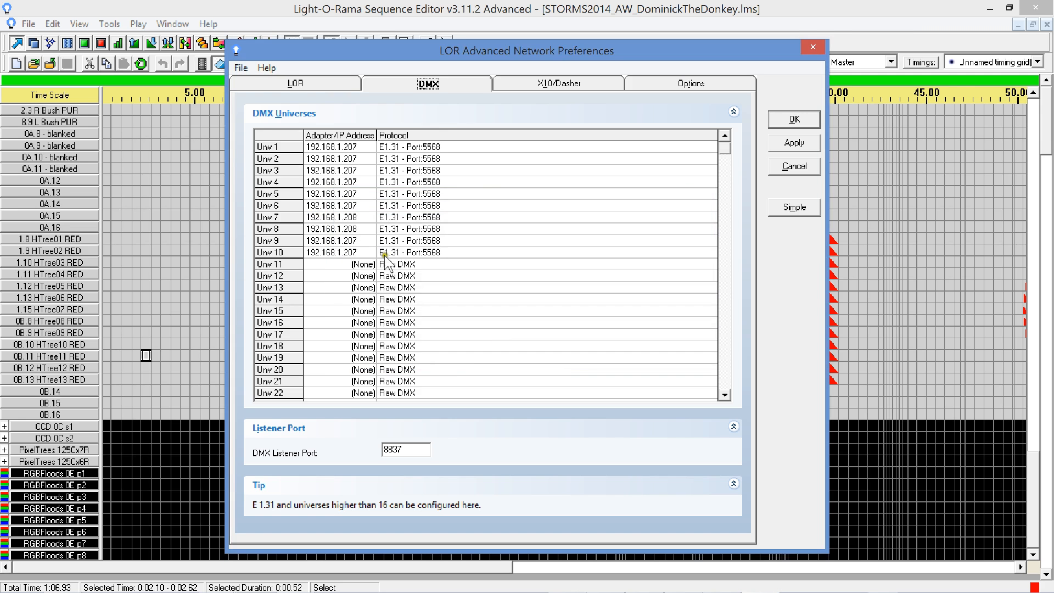
Set the E1.31 IP address of DMX universe 9 to 192.168.1.208.
{"action": "double_click", "coordinate": [334, 240]}
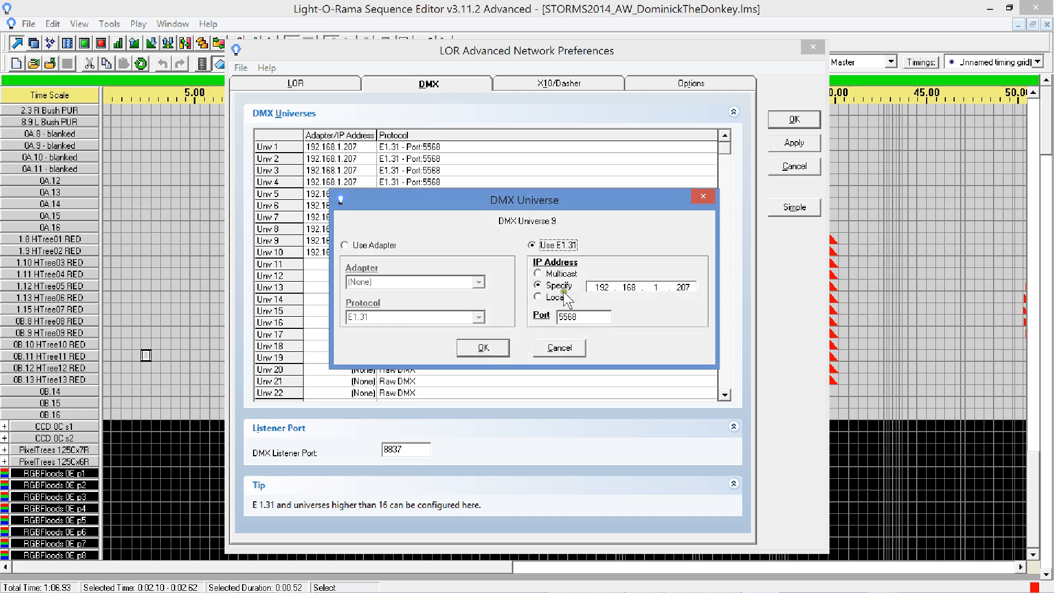
{"action": "left_click", "coordinate": [694, 286]}
{"action": "key", "text": "BackSpace"}
{"action": "type", "text": "8"}
{"action": "left_click", "coordinate": [483, 347]}
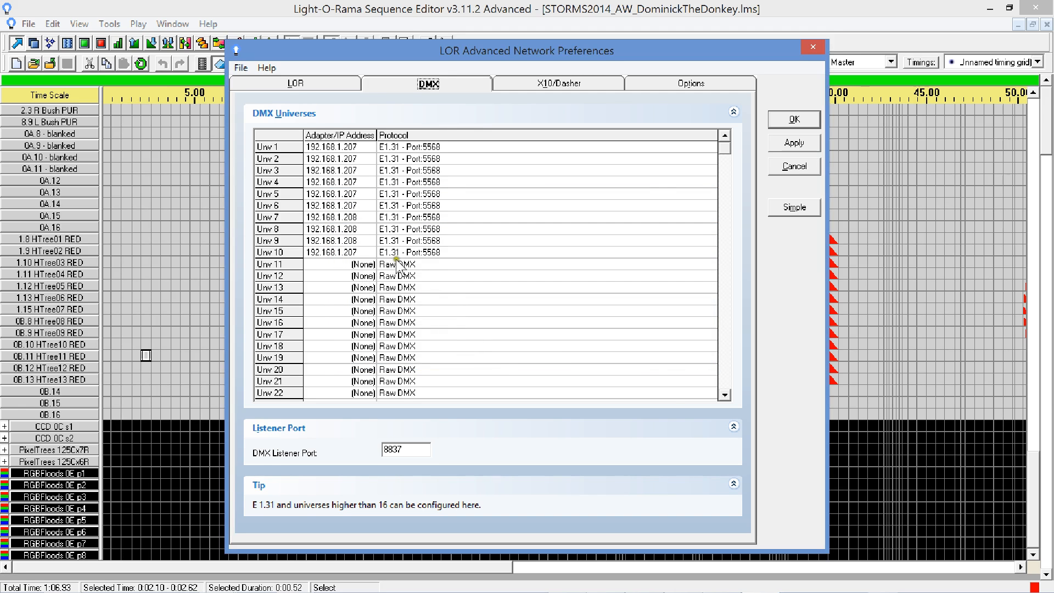
Set the E1.31 IP address of DMX universe 10 to 192.168.1.208 and apply the network changes.
{"action": "double_click", "coordinate": [344, 252]}
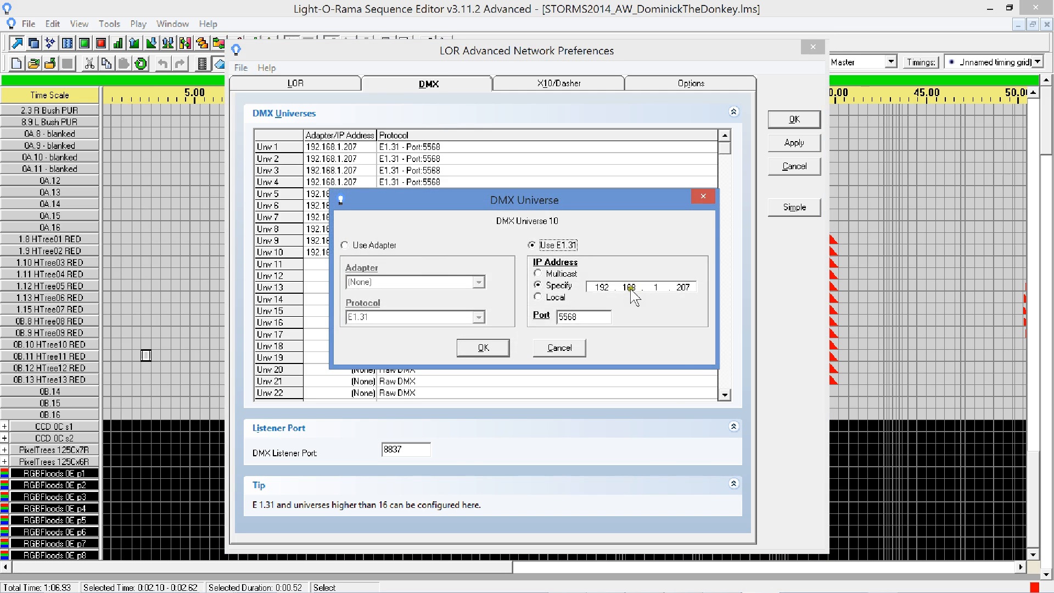
{"action": "left_click", "coordinate": [693, 288]}
{"action": "left_click", "coordinate": [485, 348]}
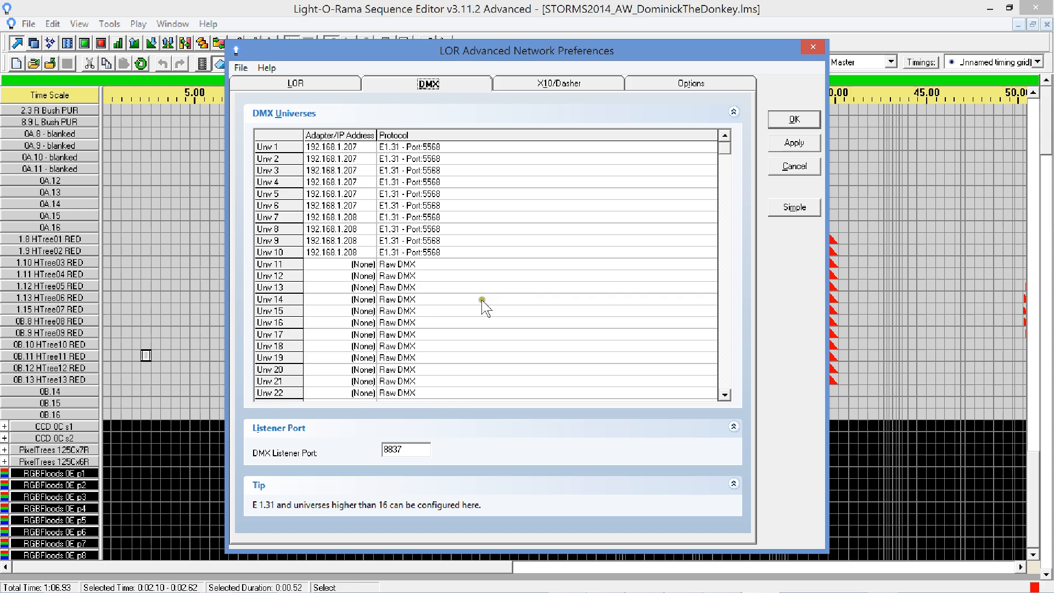
{"action": "left_click", "coordinate": [794, 142]}
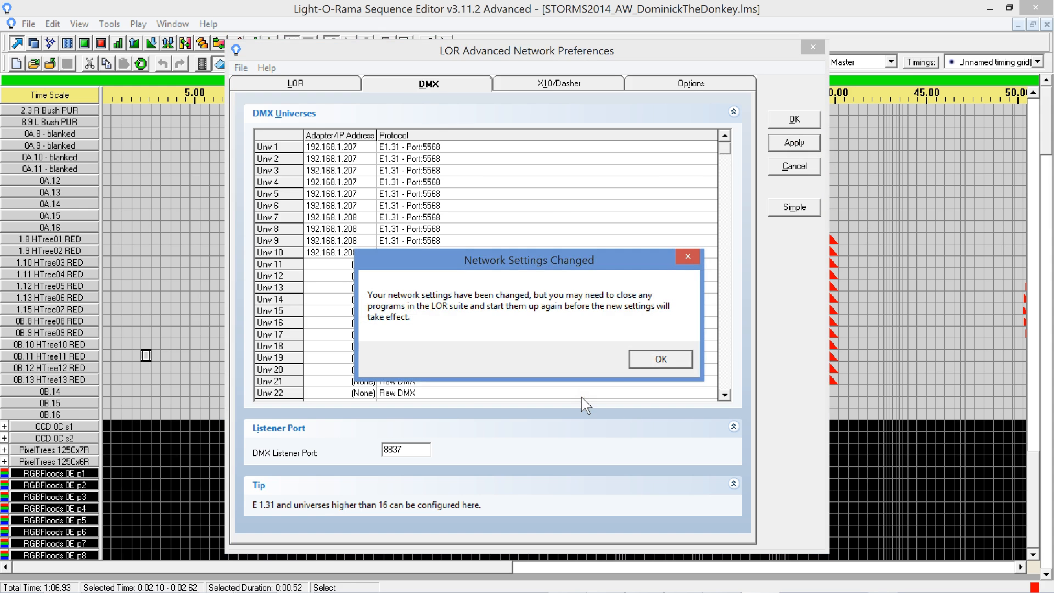
{"action": "left_click", "coordinate": [658, 360]}
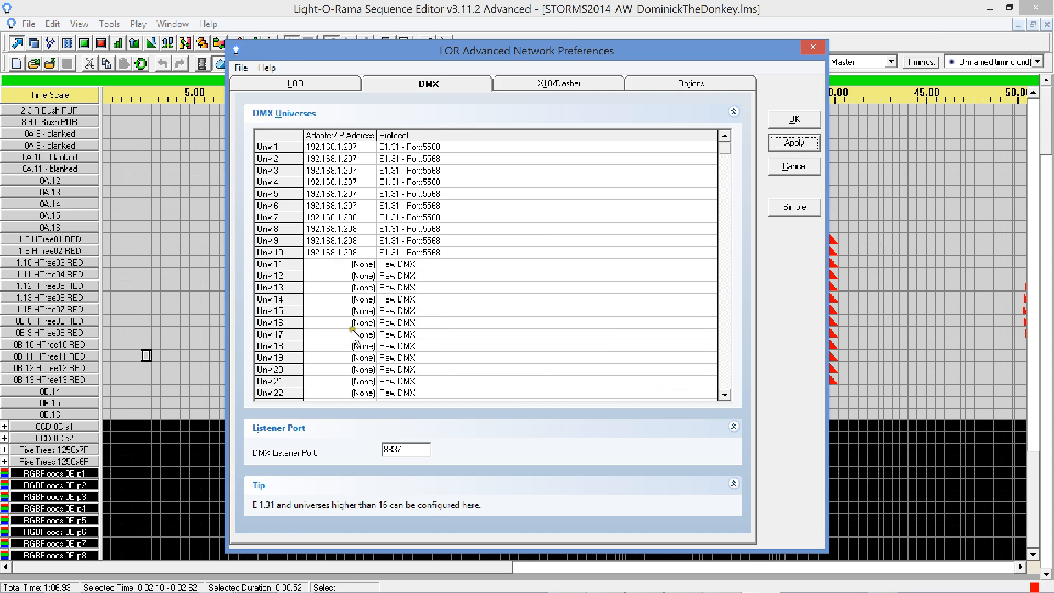
Switch DMX universe 11 to E1.31 with the specified IP address 192.168.1.208, and save the network preferences.
{"action": "double_click", "coordinate": [348, 265]}
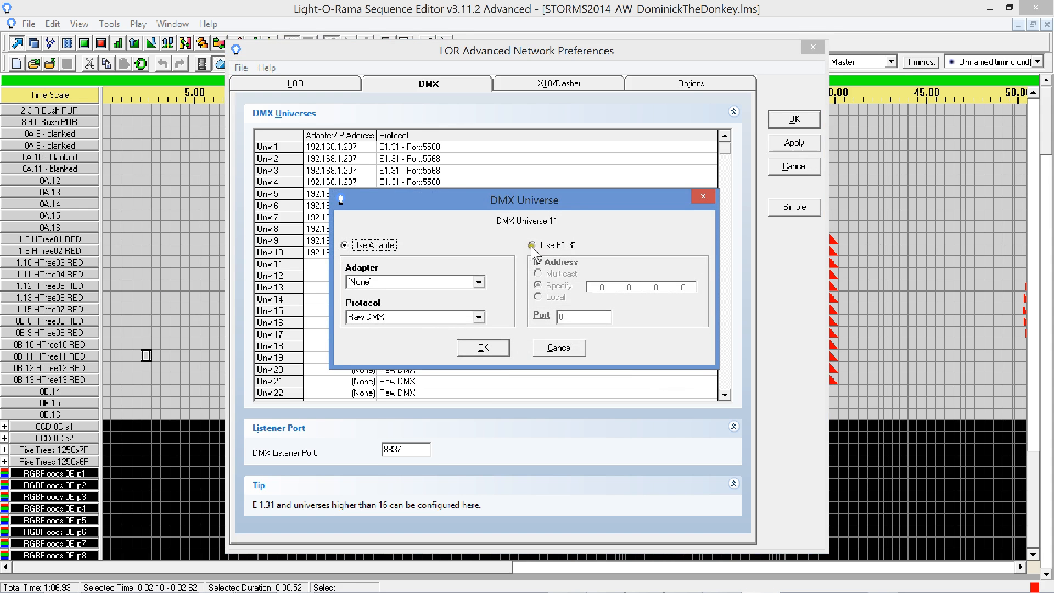
{"action": "left_click", "coordinate": [479, 281]}
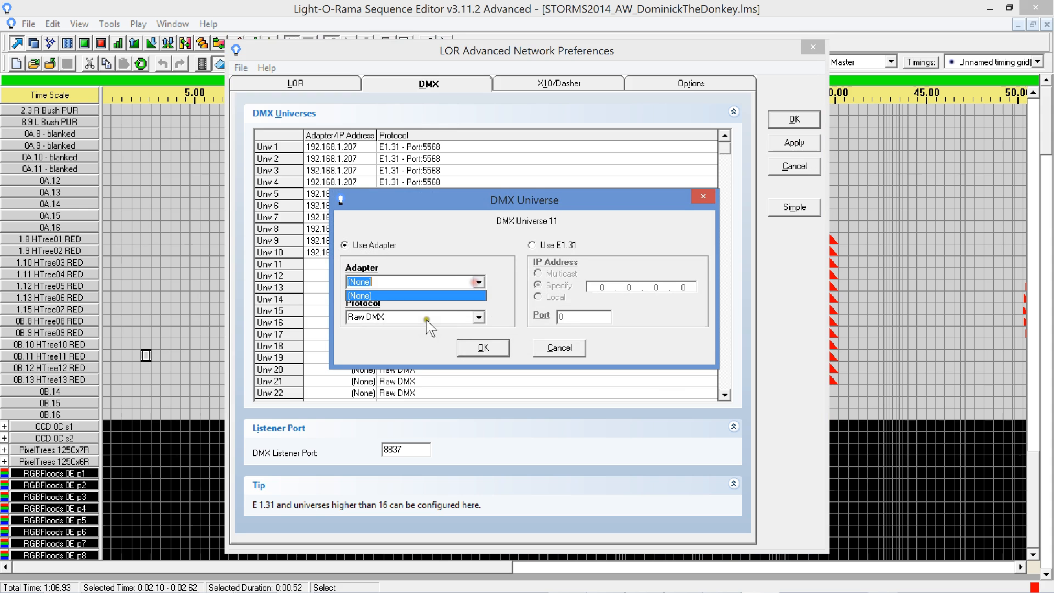
{"action": "left_click", "coordinate": [480, 291]}
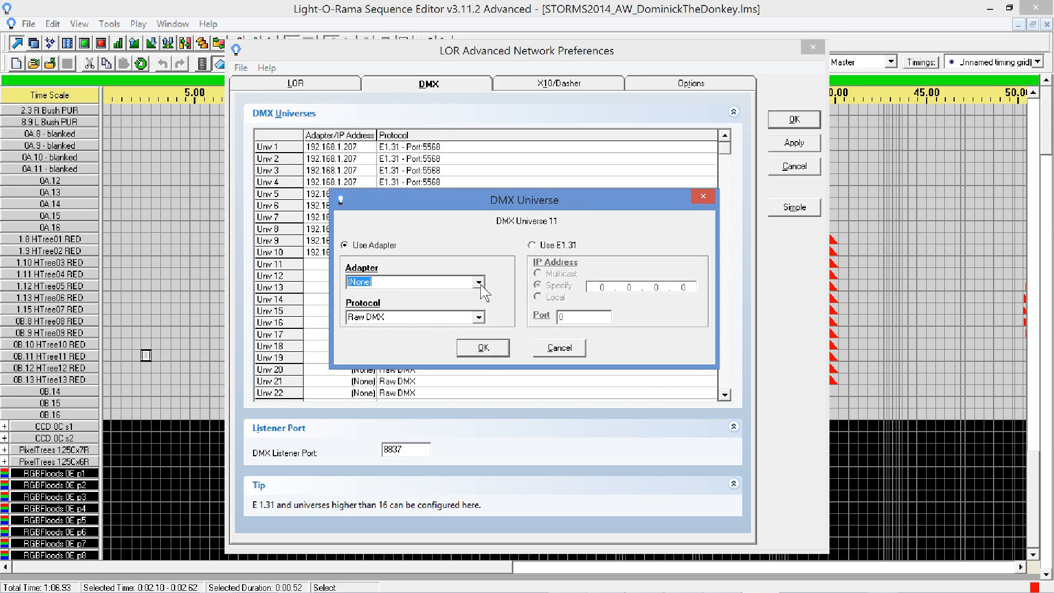
{"action": "left_click", "coordinate": [539, 245]}
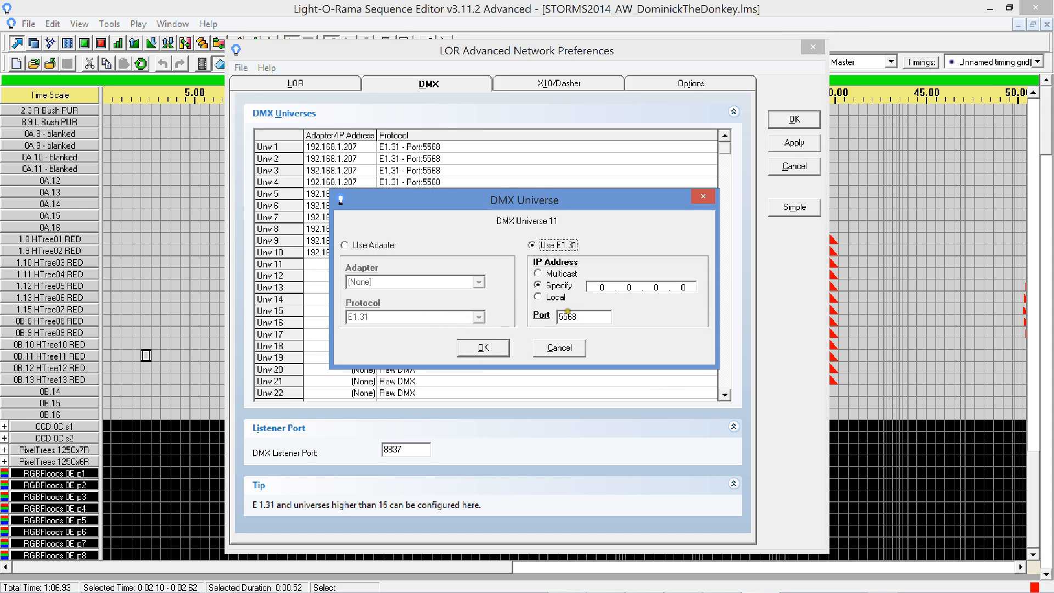
{"action": "double_click", "coordinate": [603, 287]}
{"action": "type", "text": "192 . 168 . 1"}
{"action": "key", "text": "period"}
{"action": "type", "text": "208"}
{"action": "left_click", "coordinate": [483, 348]}
{"action": "left_click", "coordinate": [794, 119]}
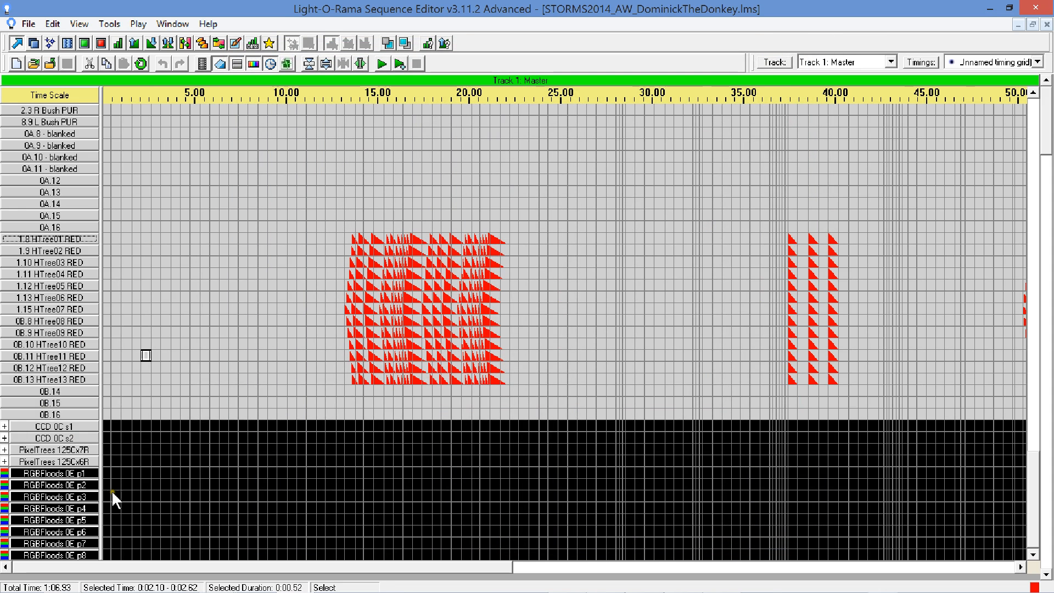
Export the channel configuration to the Sequences folder as Arrowood_2014_v1 in Light-O-Rama channel template format.
{"action": "mouse_move", "coordinate": [112, 490]}
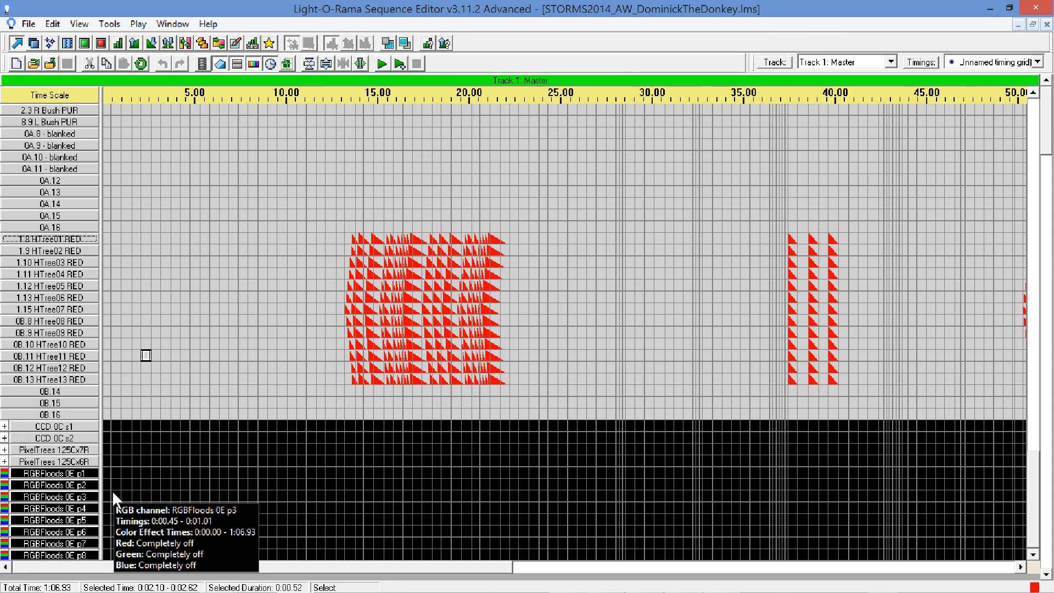
{"action": "right_click", "coordinate": [112, 489]}
{"action": "mouse_move", "coordinate": [142, 458]}
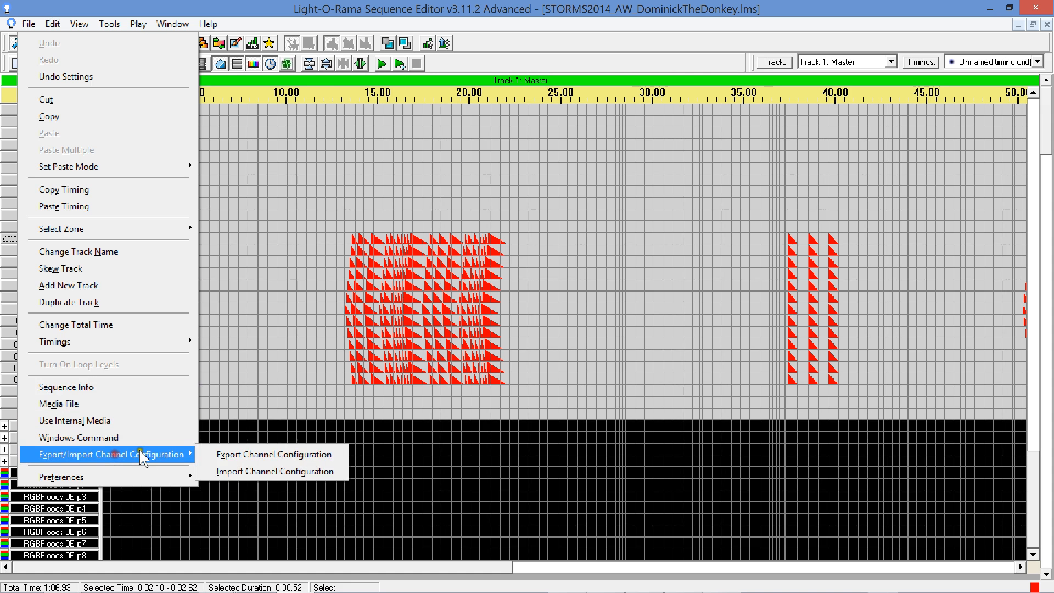
{"action": "left_click", "coordinate": [269, 454]}
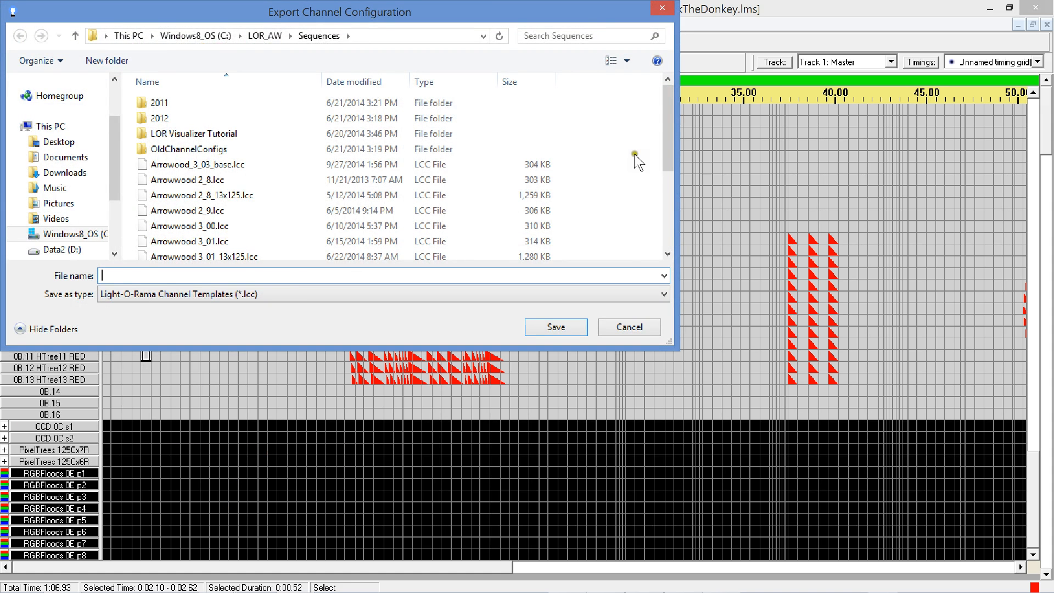
{"action": "left_click", "coordinate": [296, 293]}
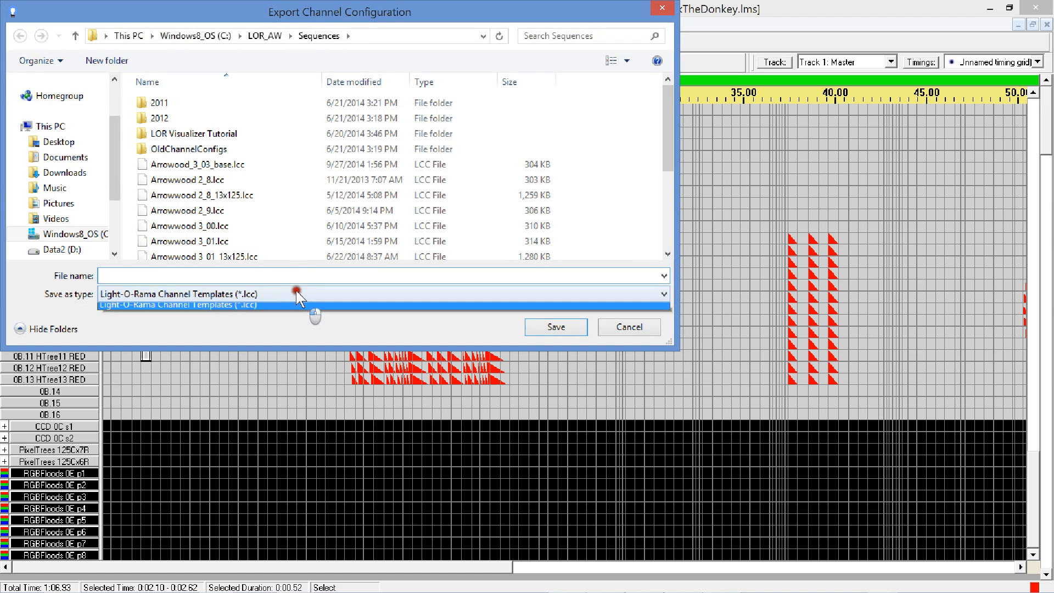
{"action": "left_click", "coordinate": [305, 276]}
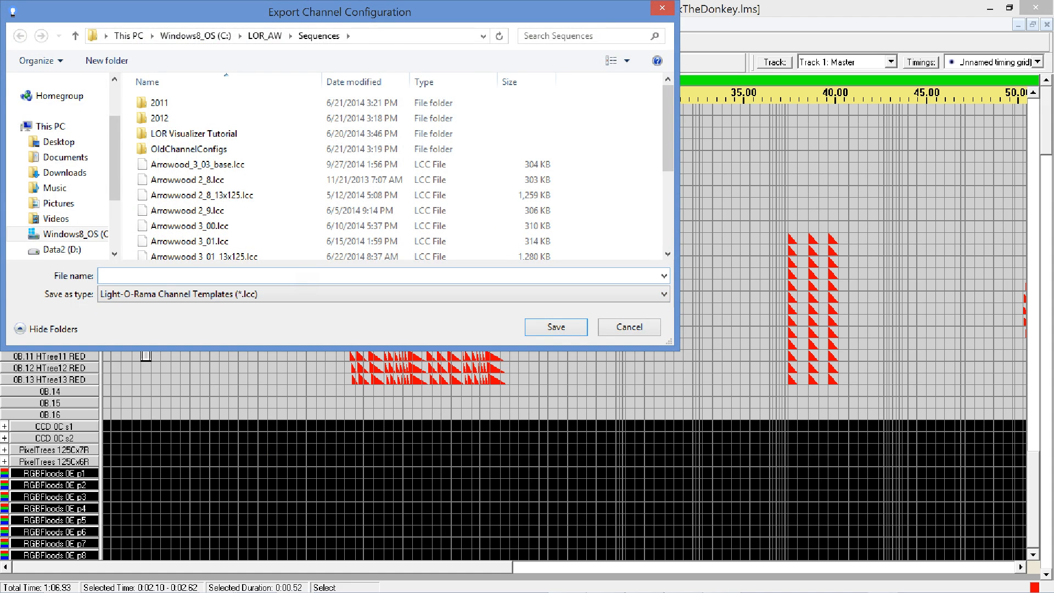
{"action": "type", "text": "Arro"}
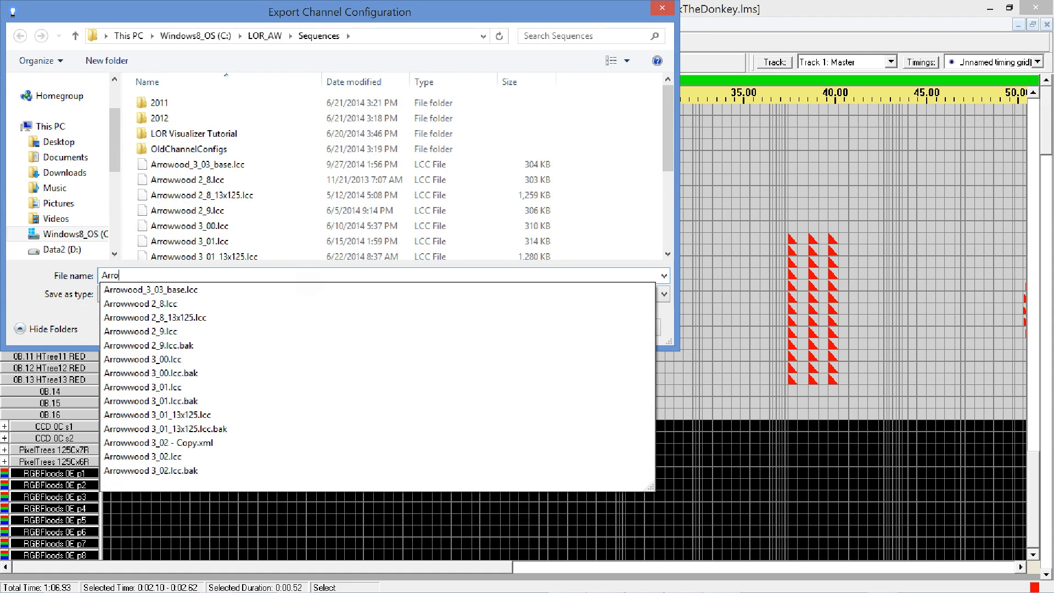
{"action": "type", "text": "wood_"}
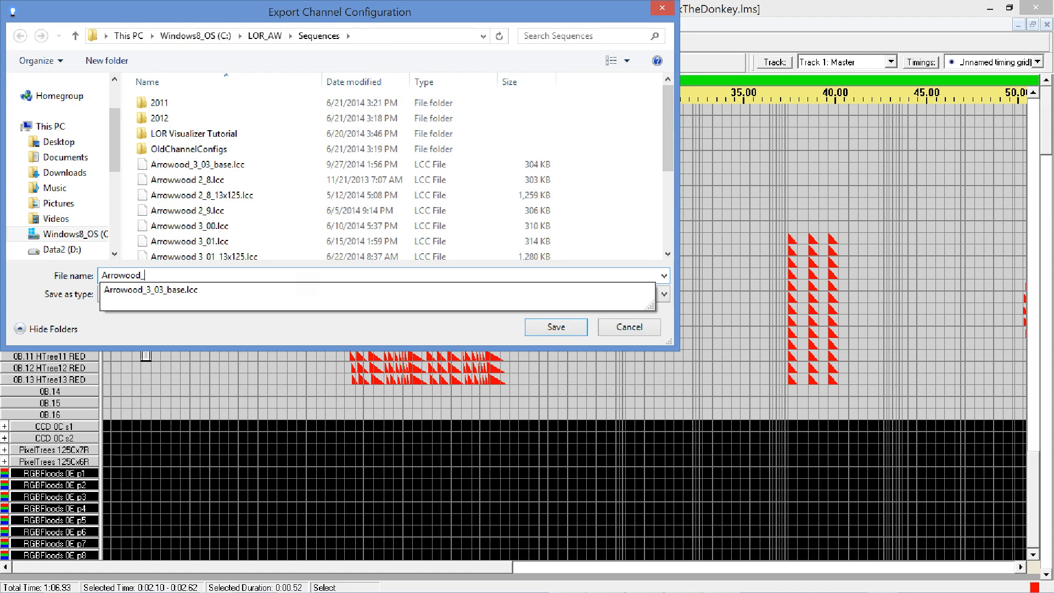
{"action": "type", "text": "2014_v"}
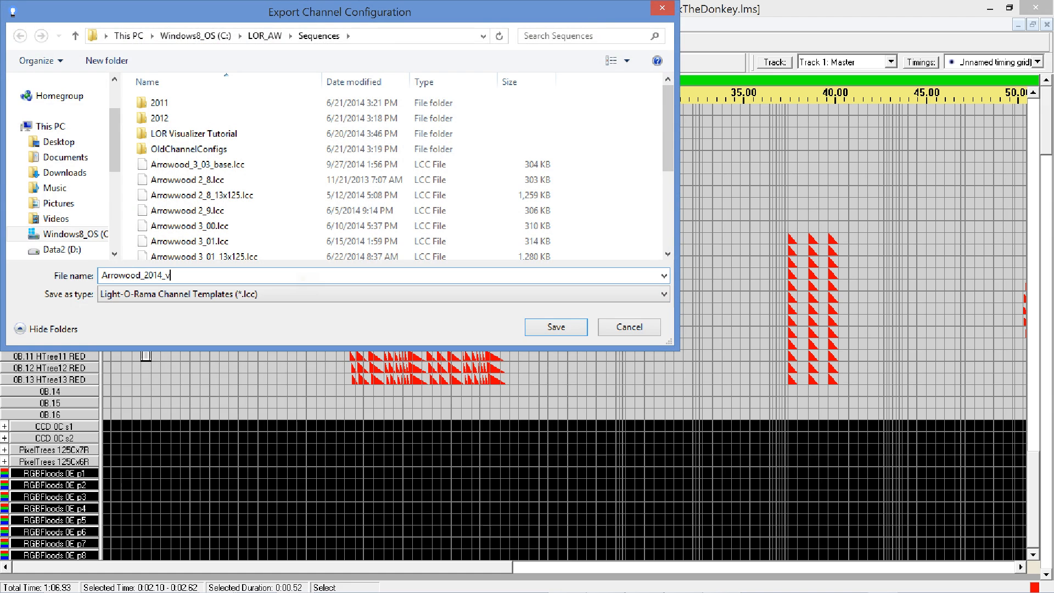
{"action": "type", "text": "1"}
{"action": "left_click", "coordinate": [556, 329]}
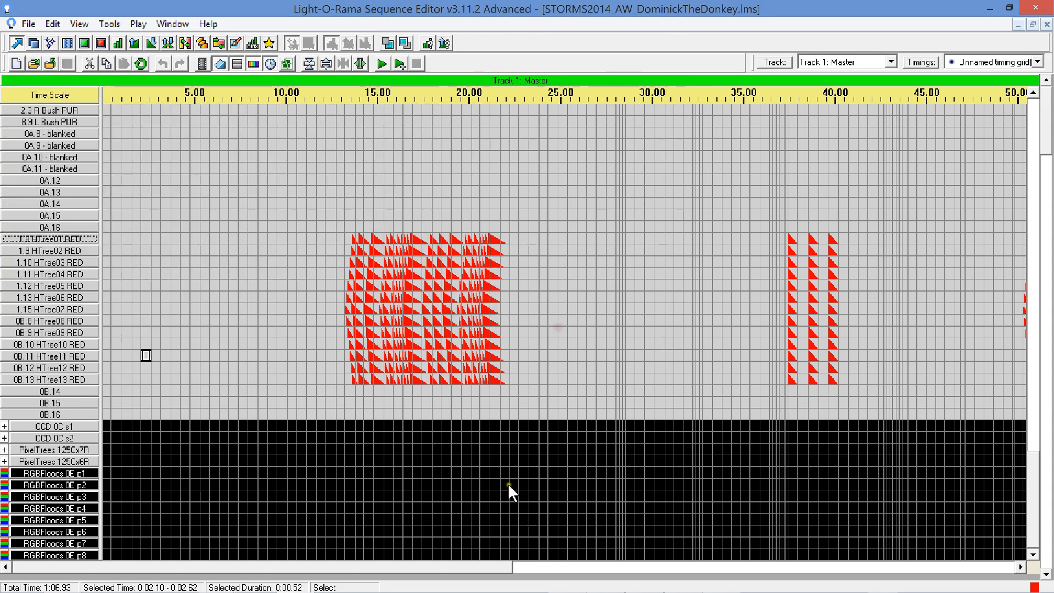